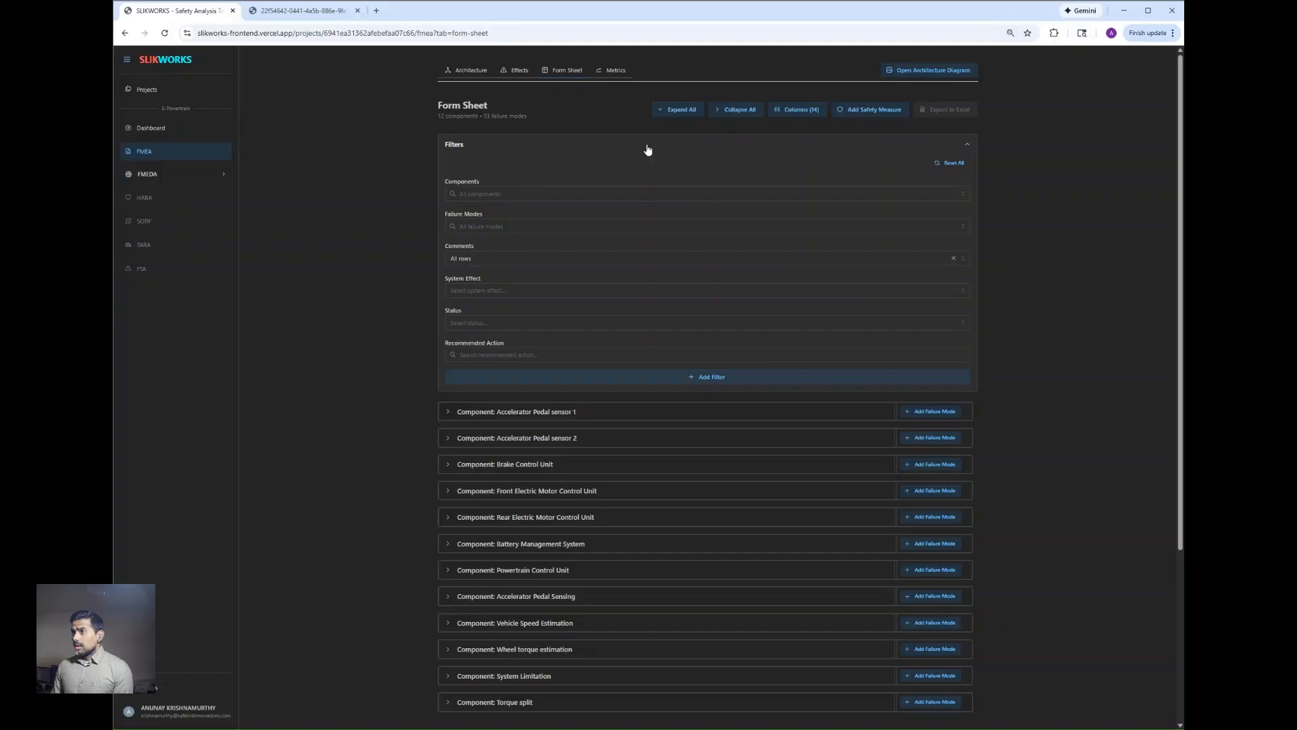
Step: Collapse the form sheet filters and view the Powertrain Control Unit architecture diagram before returning to the form sheet
{"action": "left_click", "coordinate": [645, 148]}
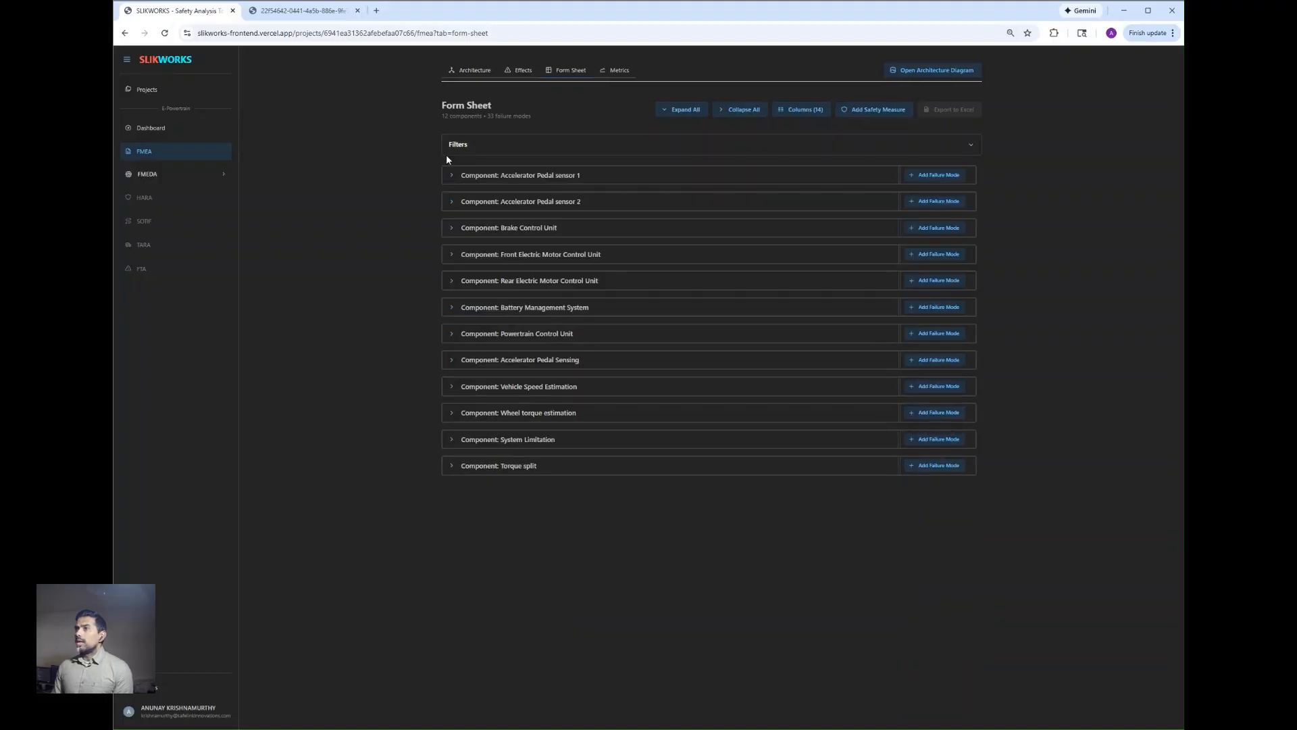
{"action": "left_click", "coordinate": [316, 14]}
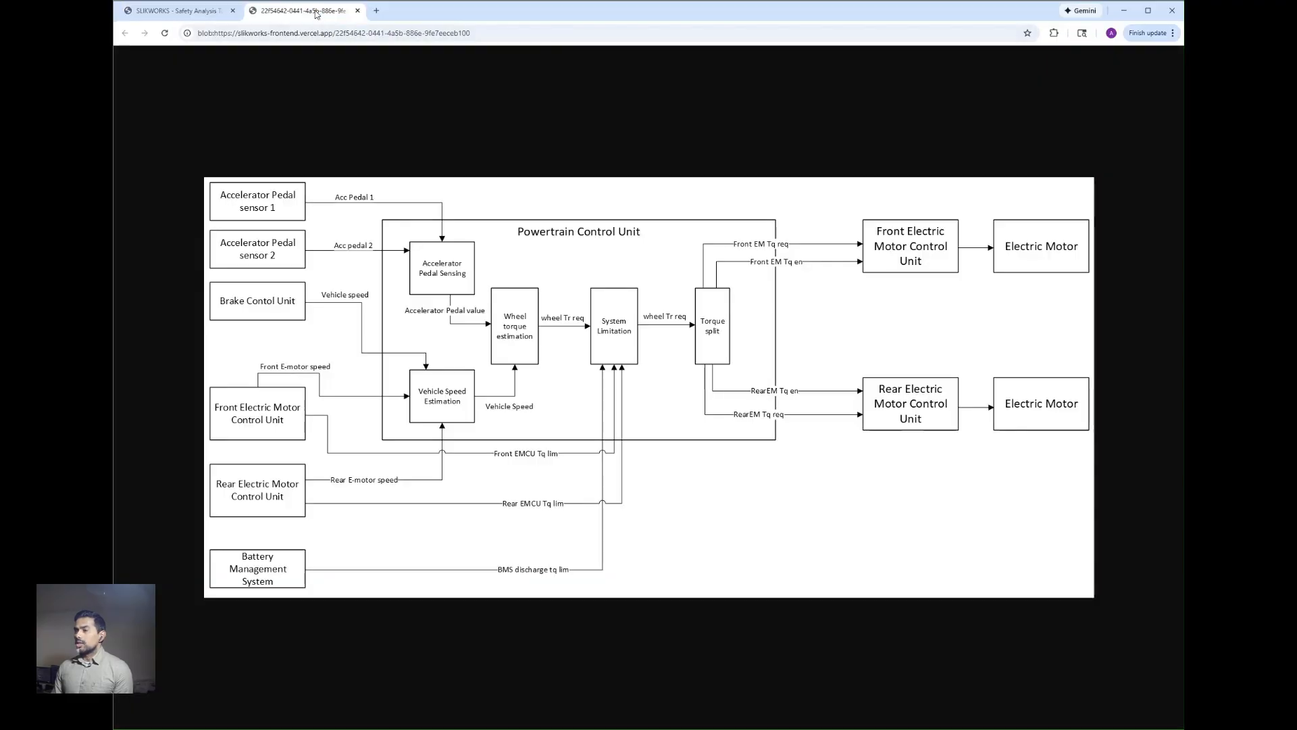
{"action": "left_click", "coordinate": [200, 14]}
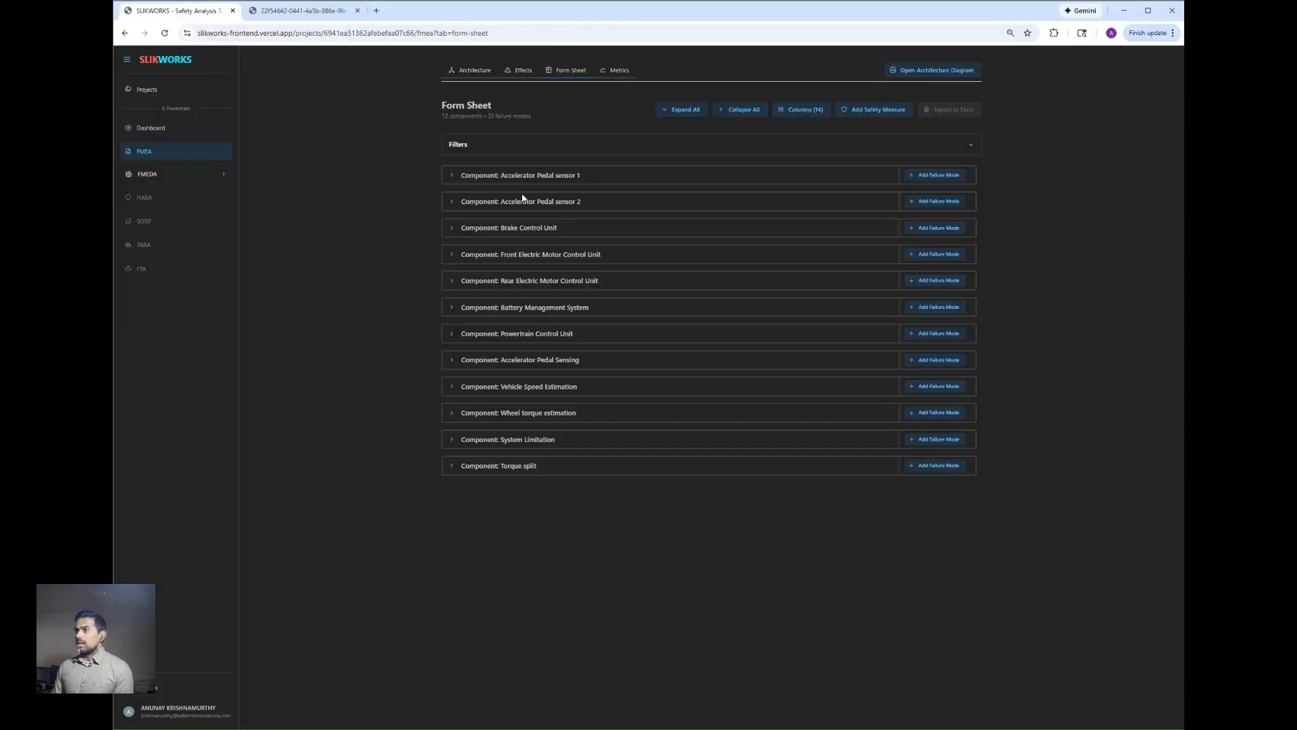
Step: Expand the Accelerator Pedal sensor 1 component and briefly review the failure modes under Accelerator Pedal Sensing
{"action": "left_click", "coordinate": [451, 177]}
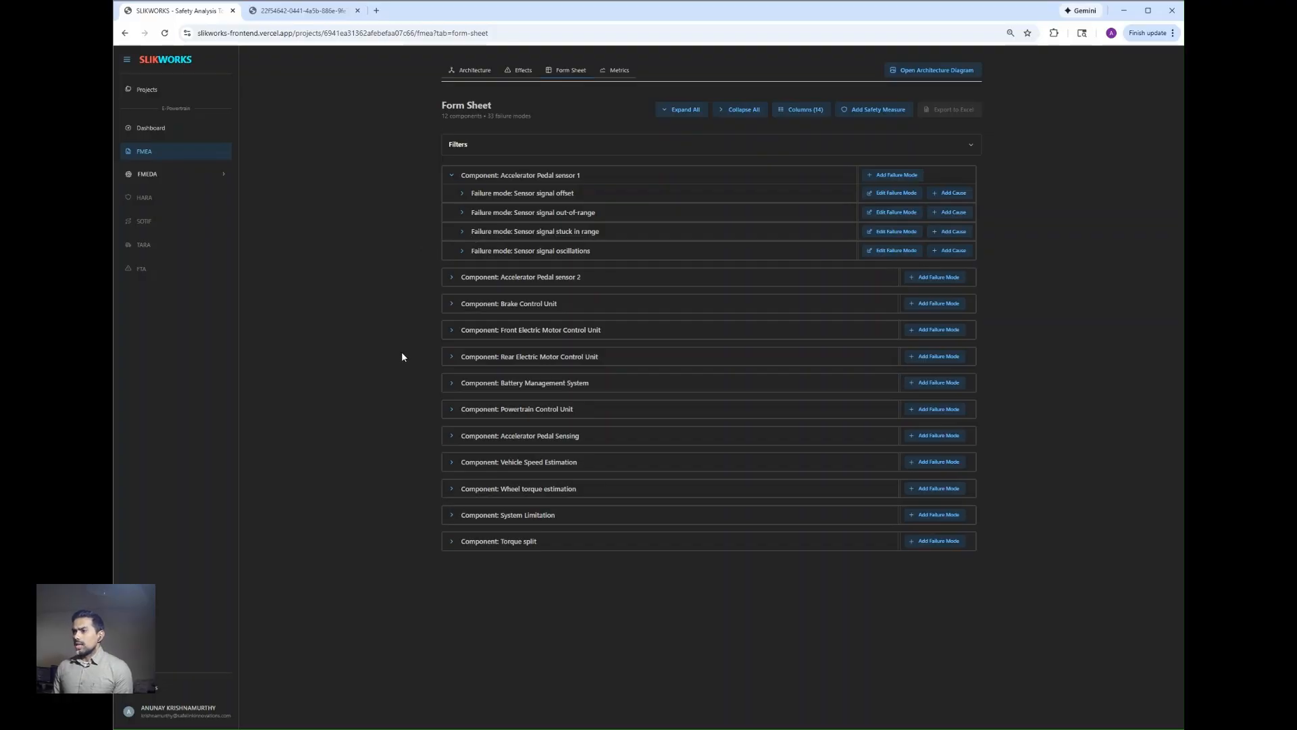
{"action": "left_click", "coordinate": [451, 435]}
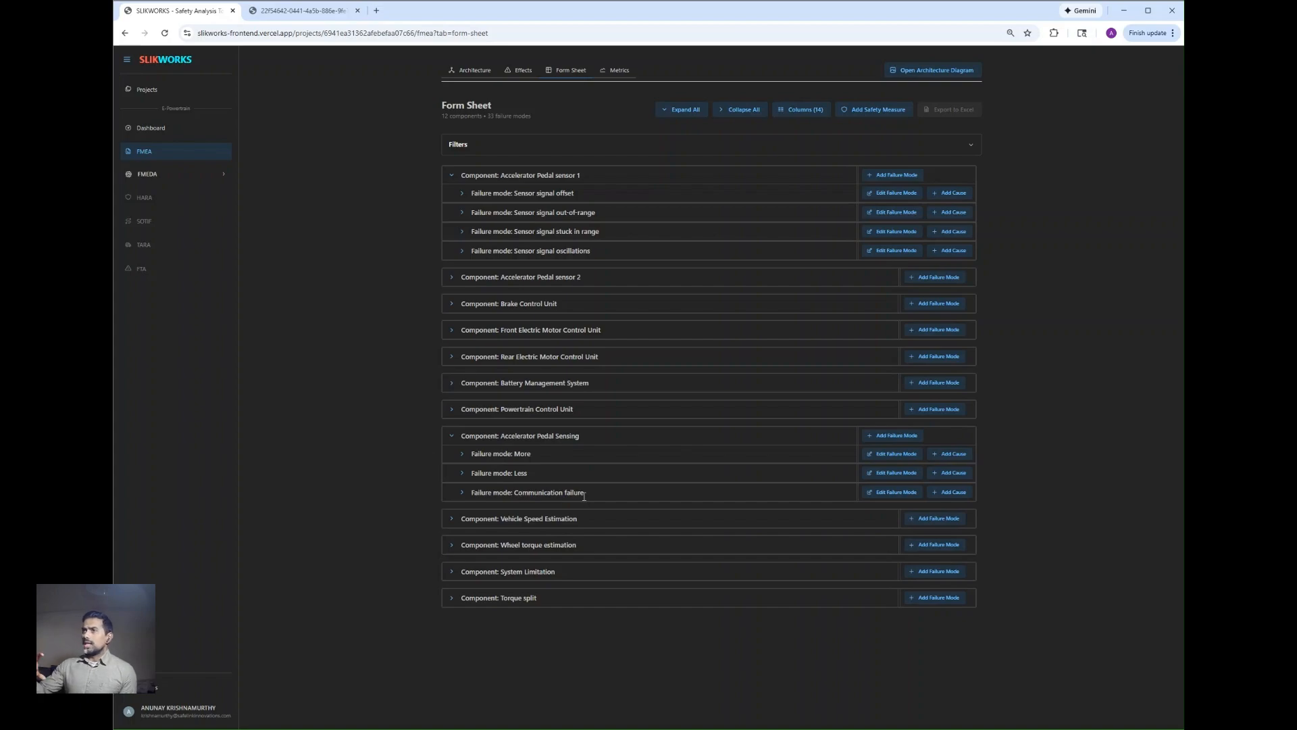
{"action": "left_click", "coordinate": [453, 438]}
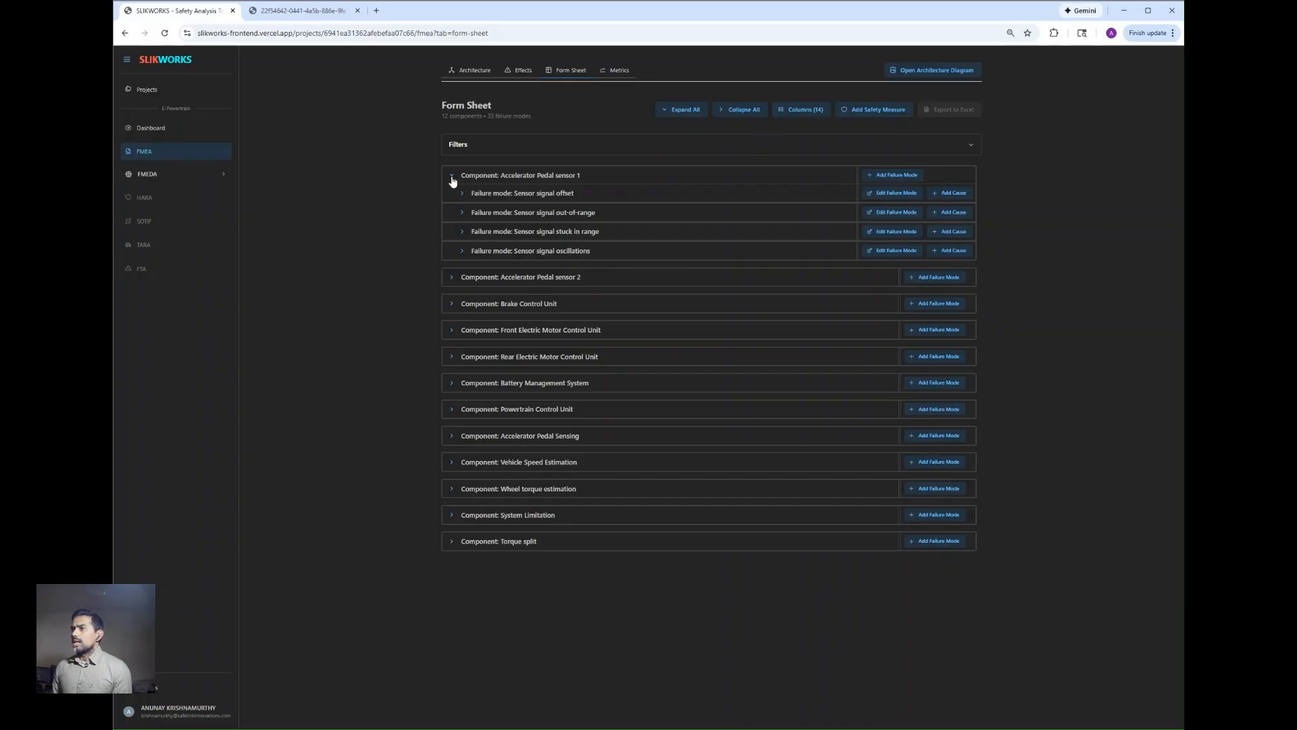
Step: Set the severity to 10 for row 21, unintended vehicle acceleration, under the Sensor signal stuck in range failure mode
{"action": "left_click", "coordinate": [463, 231]}
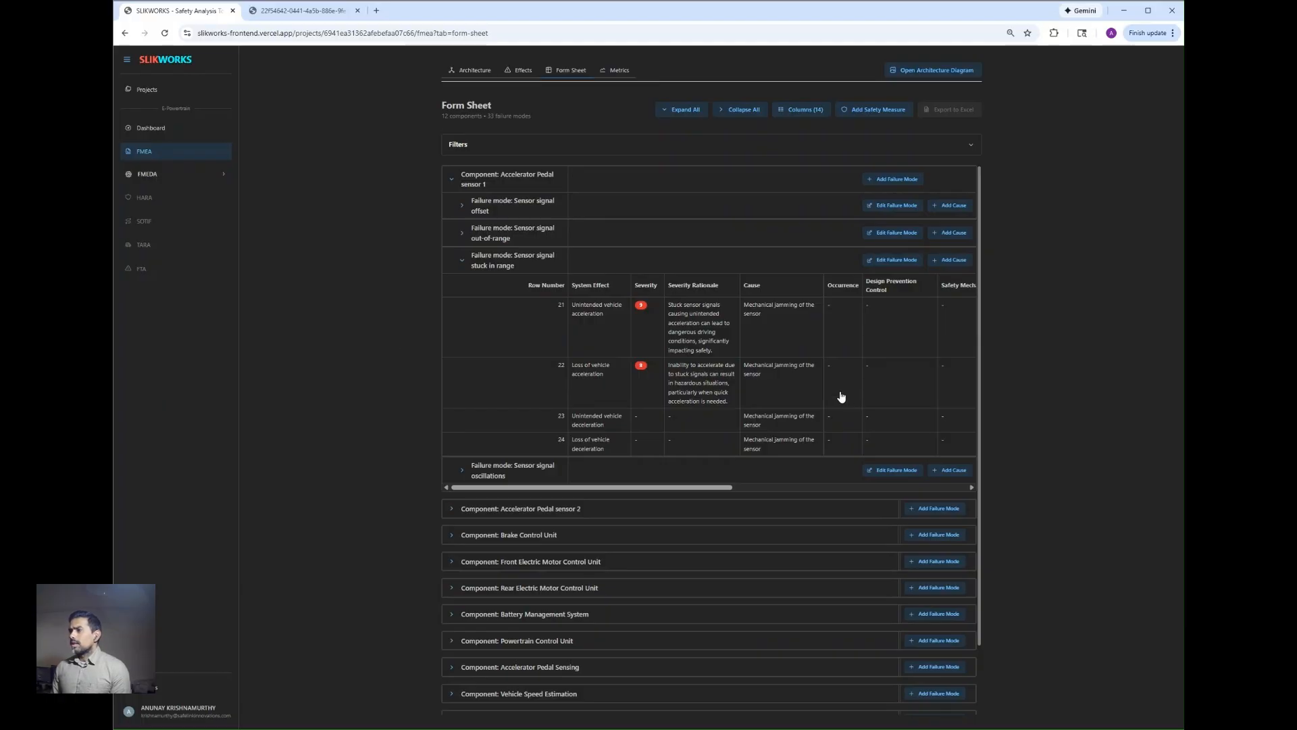
{"action": "left_click", "coordinate": [586, 331]}
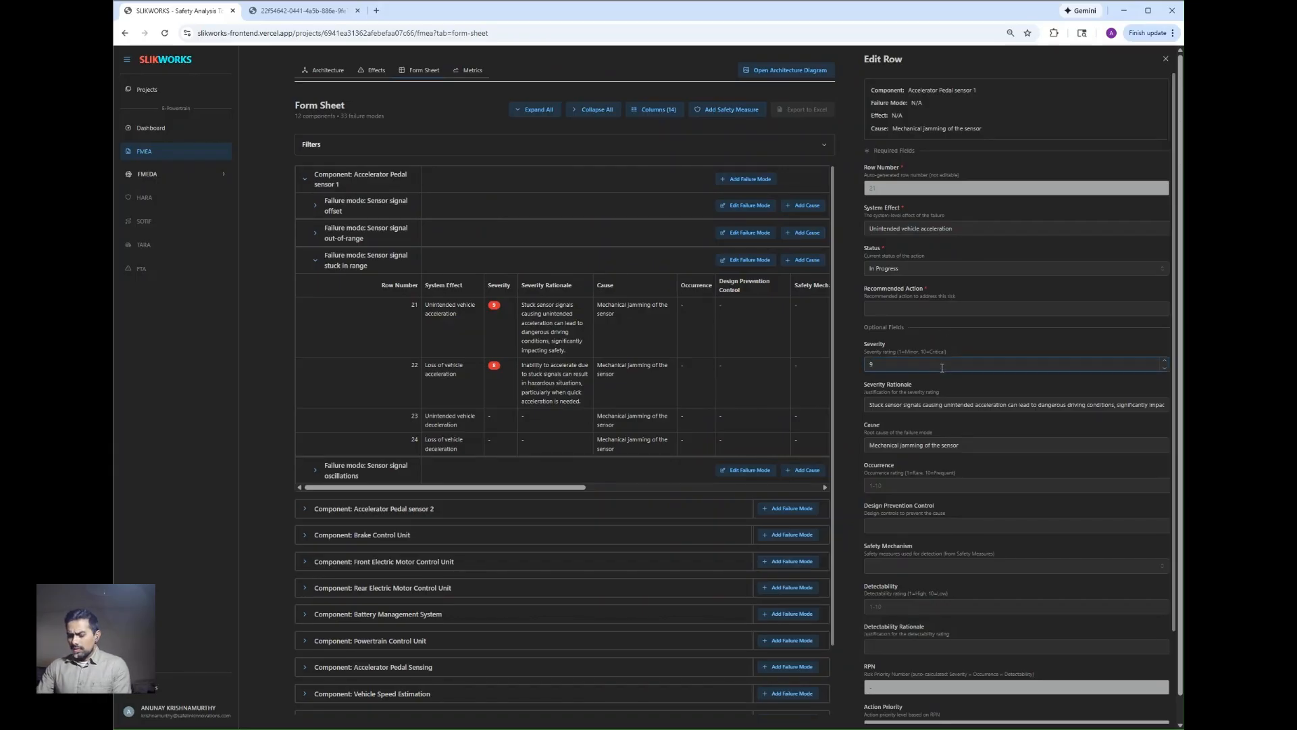
{"action": "key", "text": "BackSpace"}
{"action": "type", "text": "10"}
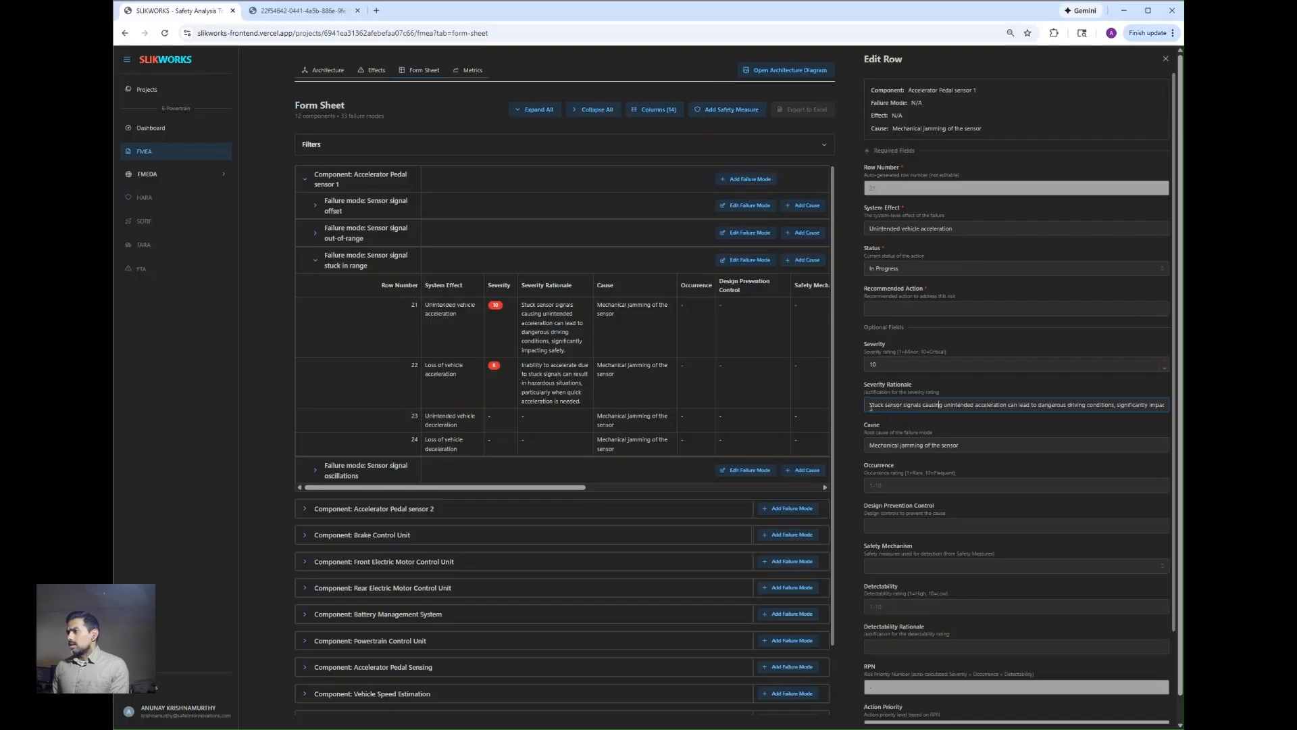
Step: Replace row 21's severity rationale with "Unintended acceleration -> safety critical event"
{"action": "left_click_drag", "start_coordinate": [869, 405], "coordinate": [1173, 410]}
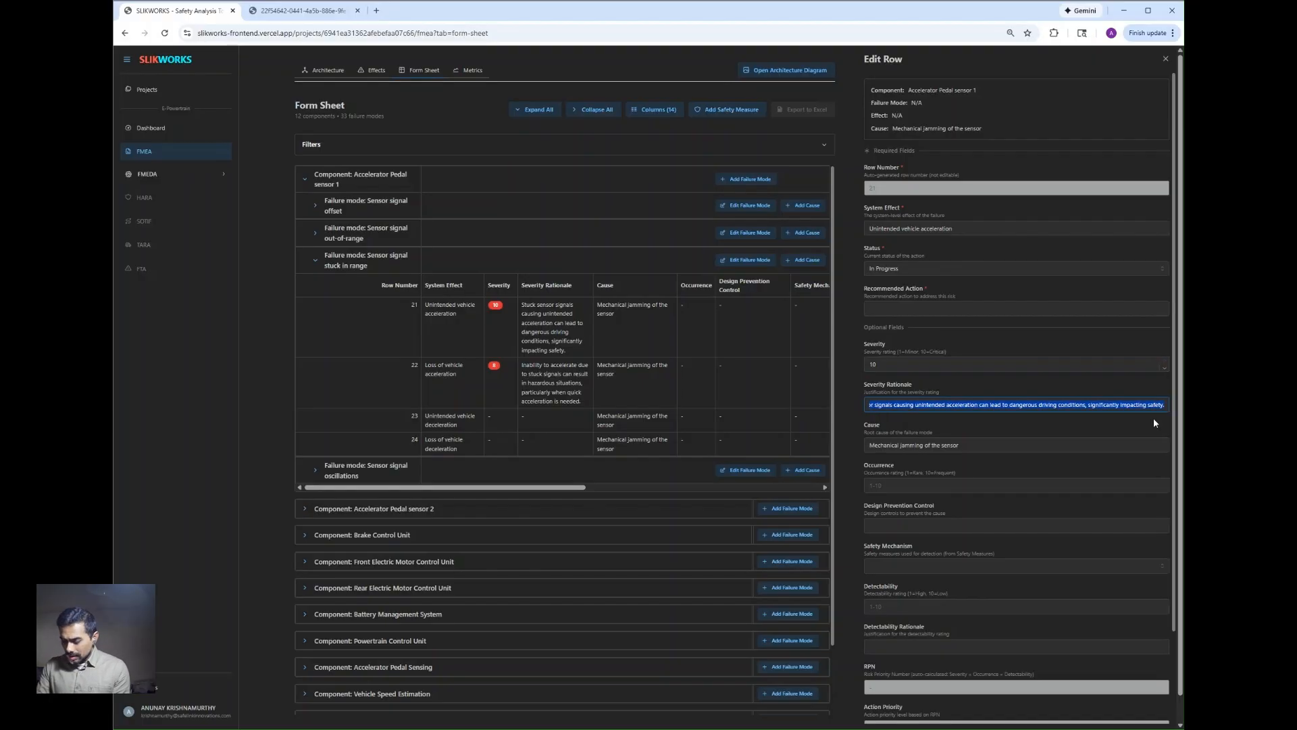
{"action": "type", "text": "Uni"}
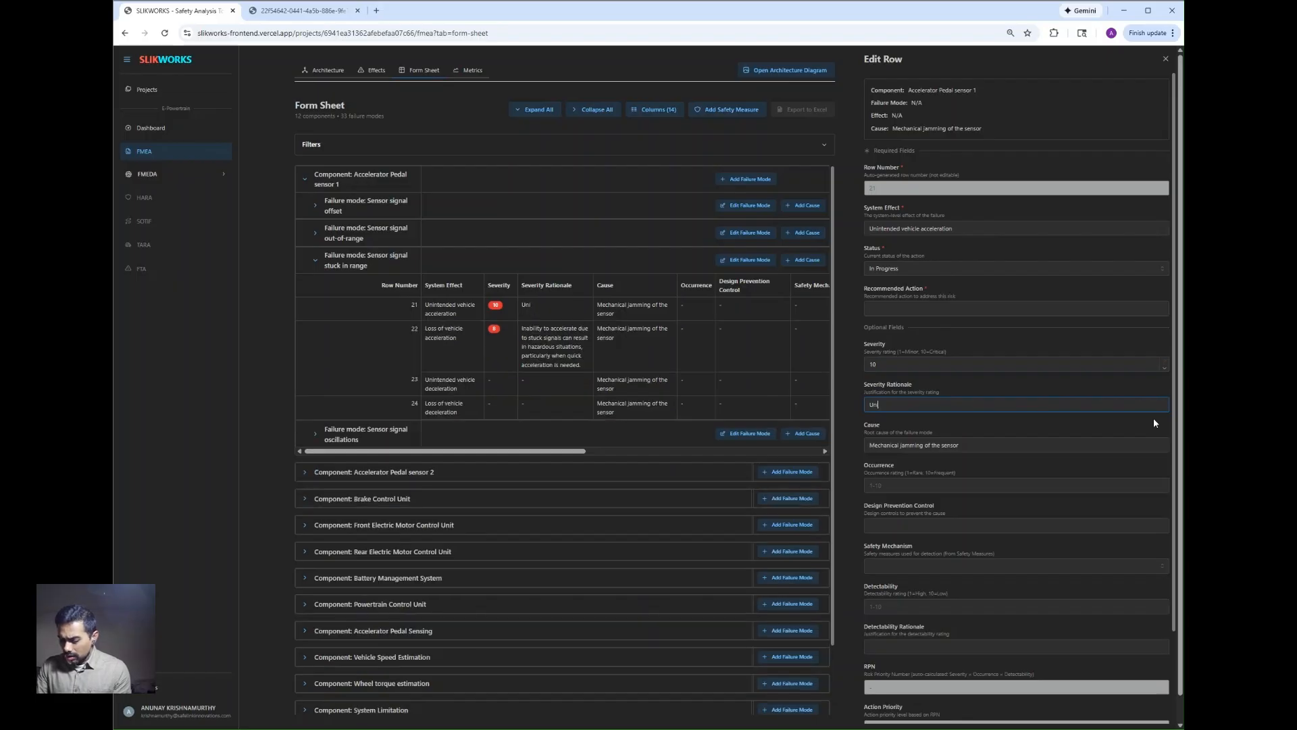
{"action": "type", "text": "ntended accelera"}
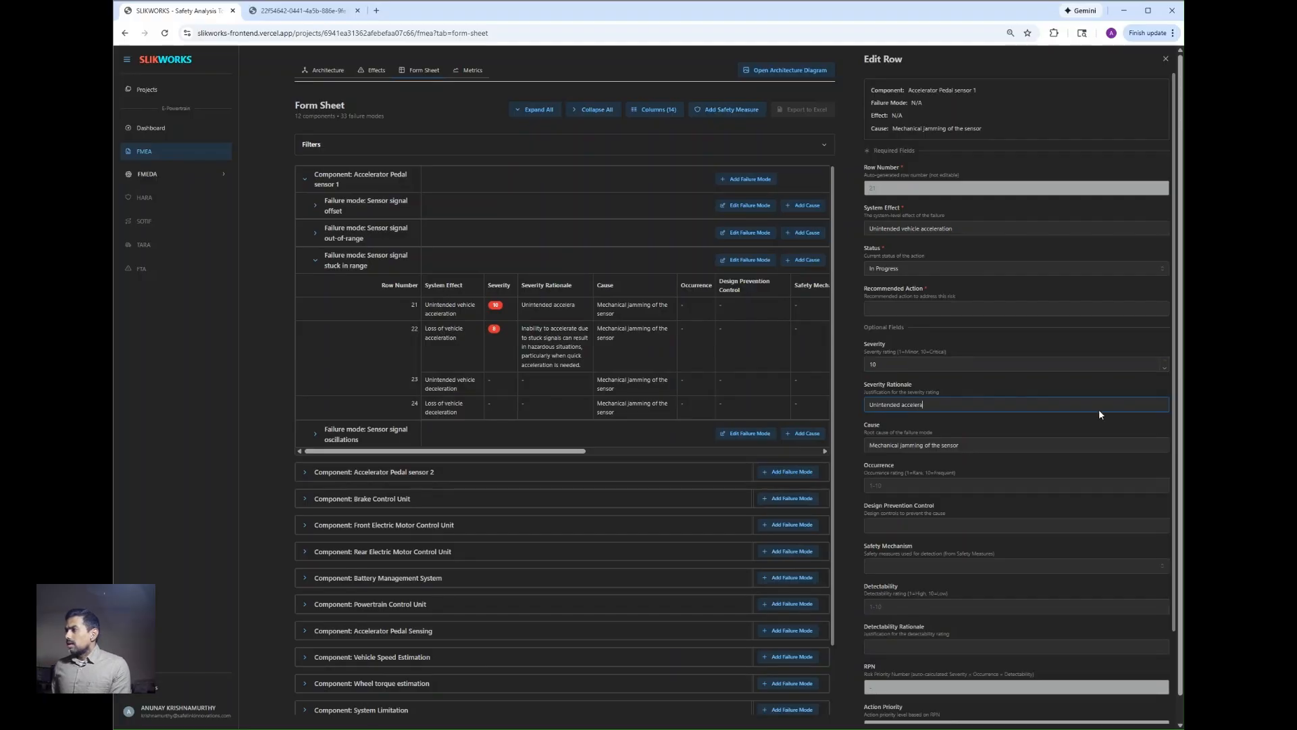
{"action": "type", "text": "tion -> safety critical event"}
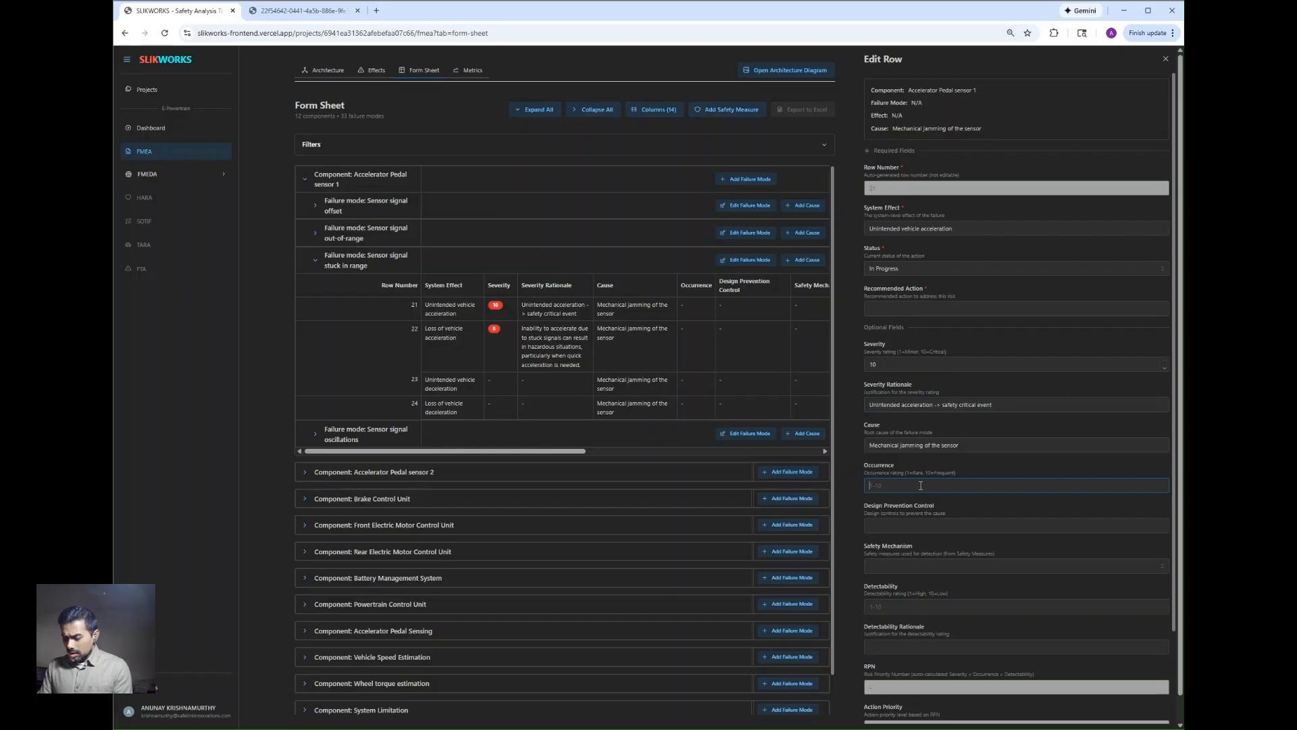
Step: Set row 21's occurrence to 2 and enter "Proven -in-use component" as its design prevention control
{"action": "type", "text": "2"}
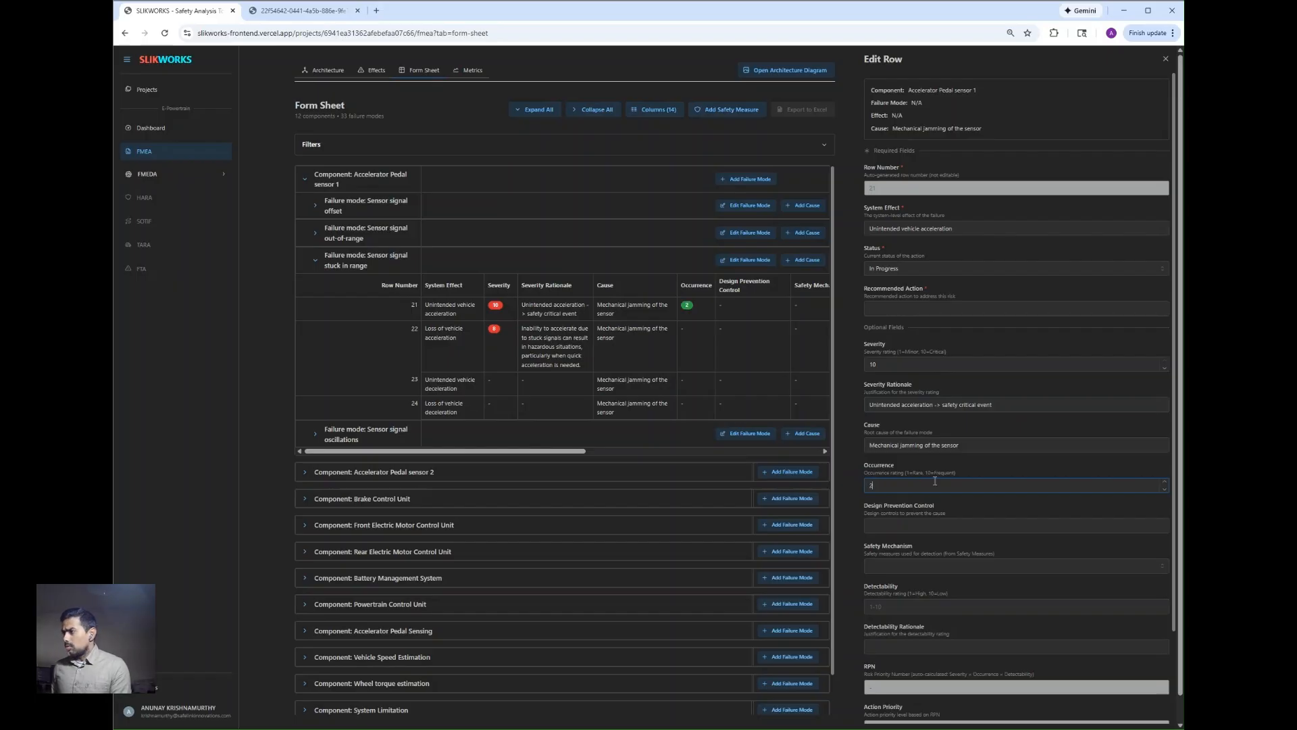
{"action": "left_click", "coordinate": [964, 525]}
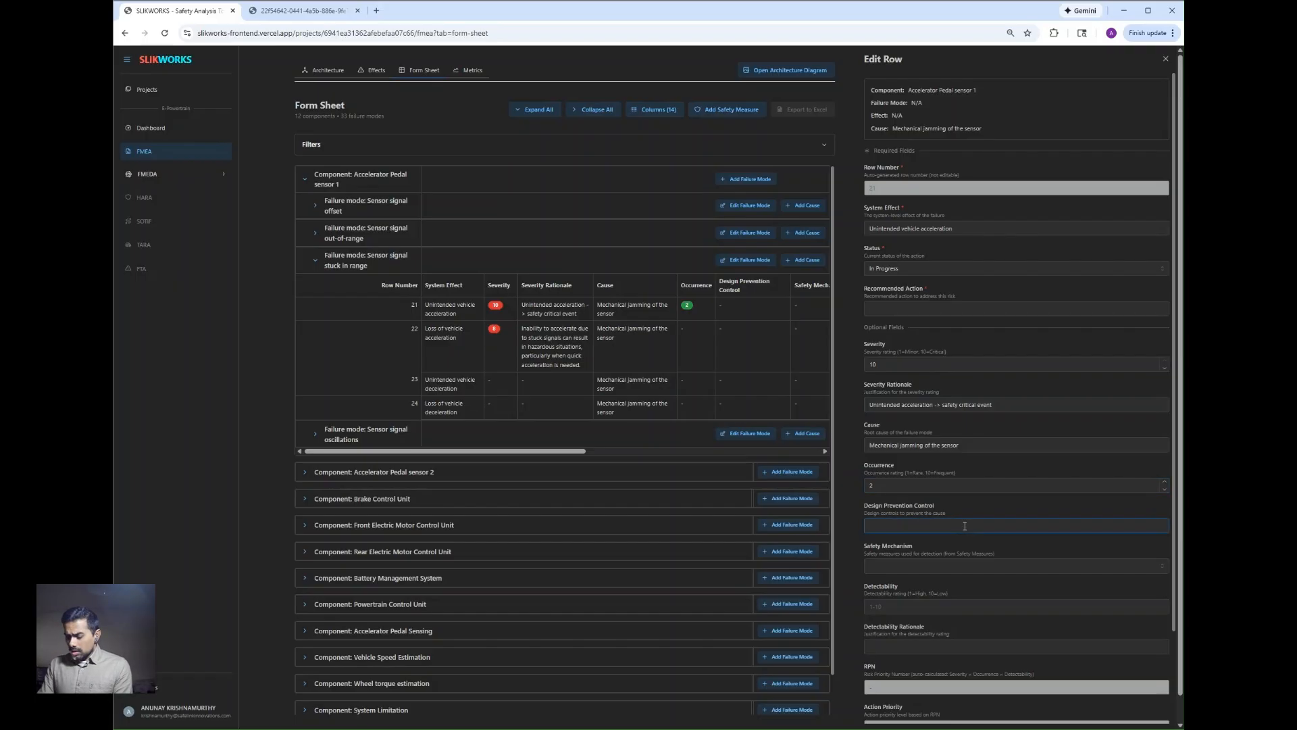
{"action": "type", "text": "Prov"}
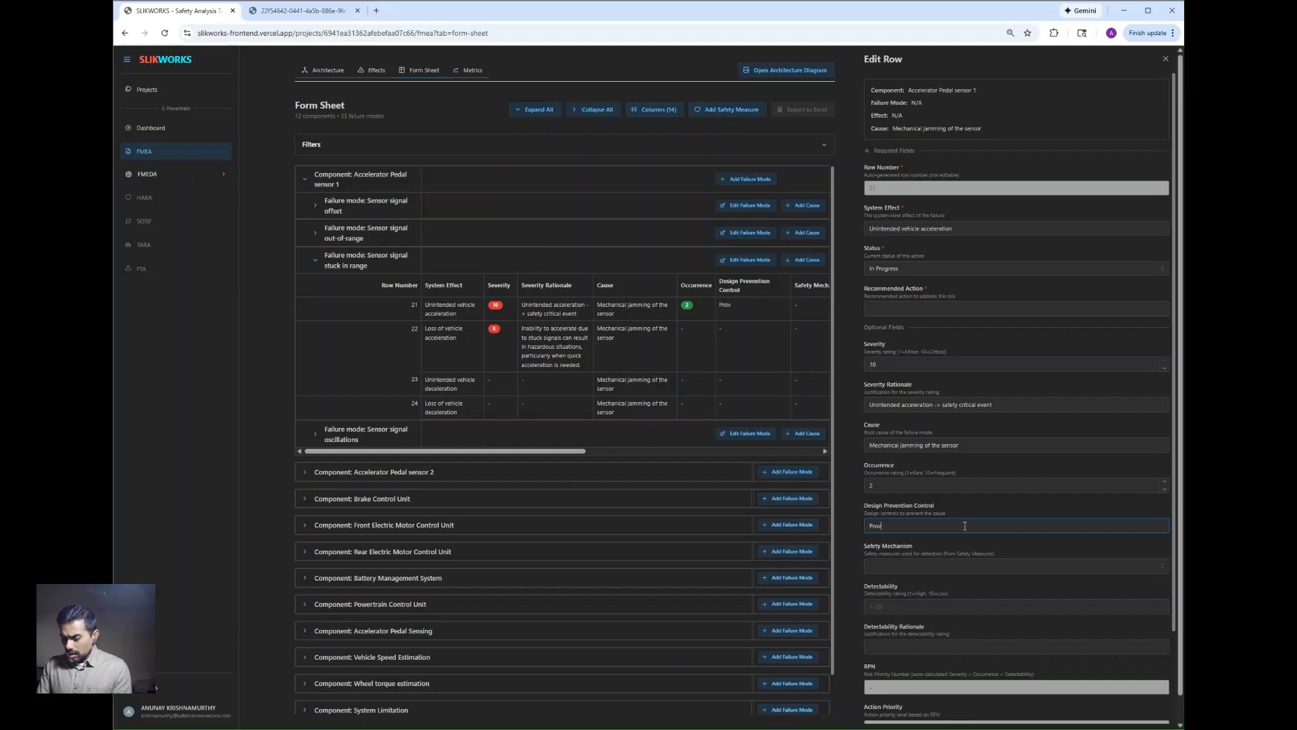
{"action": "type", "text": "en I"}
{"action": "type", "text": "In-"}
{"action": "type", "text": "use"}
{"action": "type", "text": " component"}
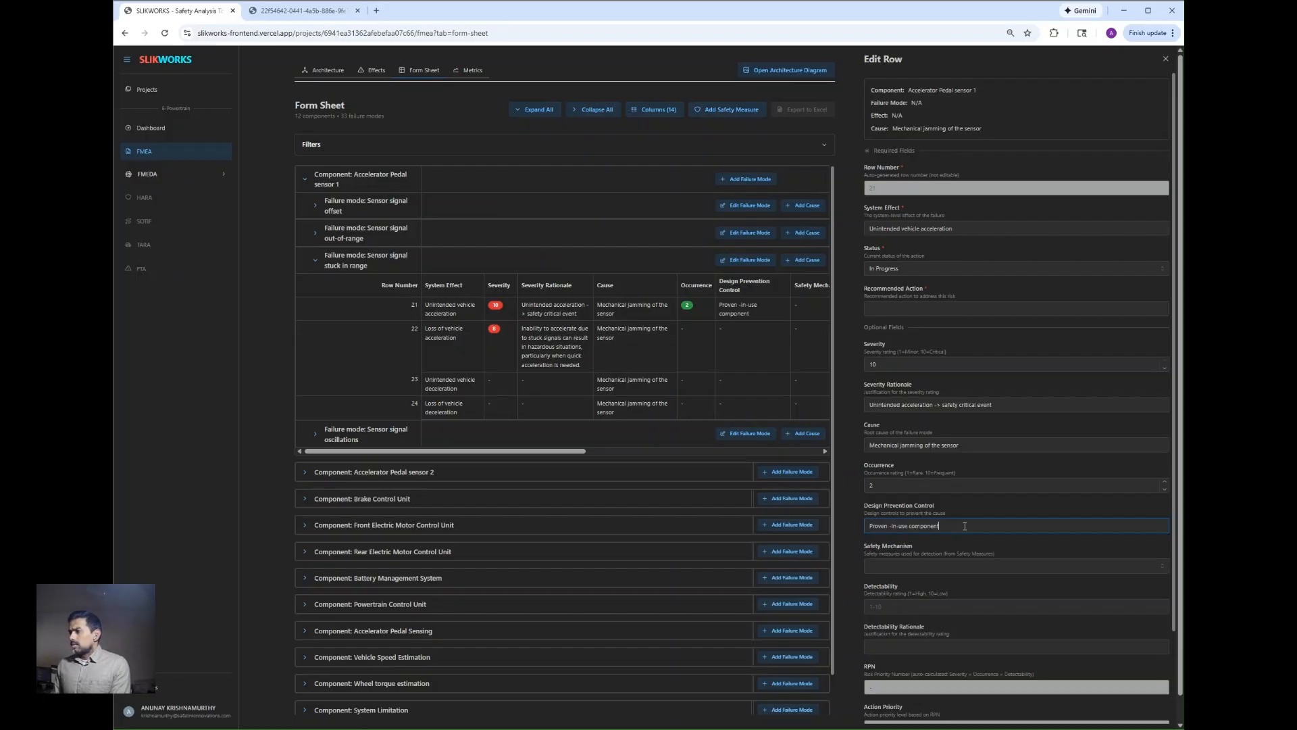
Step: Assign Accelerator Pedal Monitor as the safety mechanism for row 21
{"action": "left_click", "coordinate": [978, 566]}
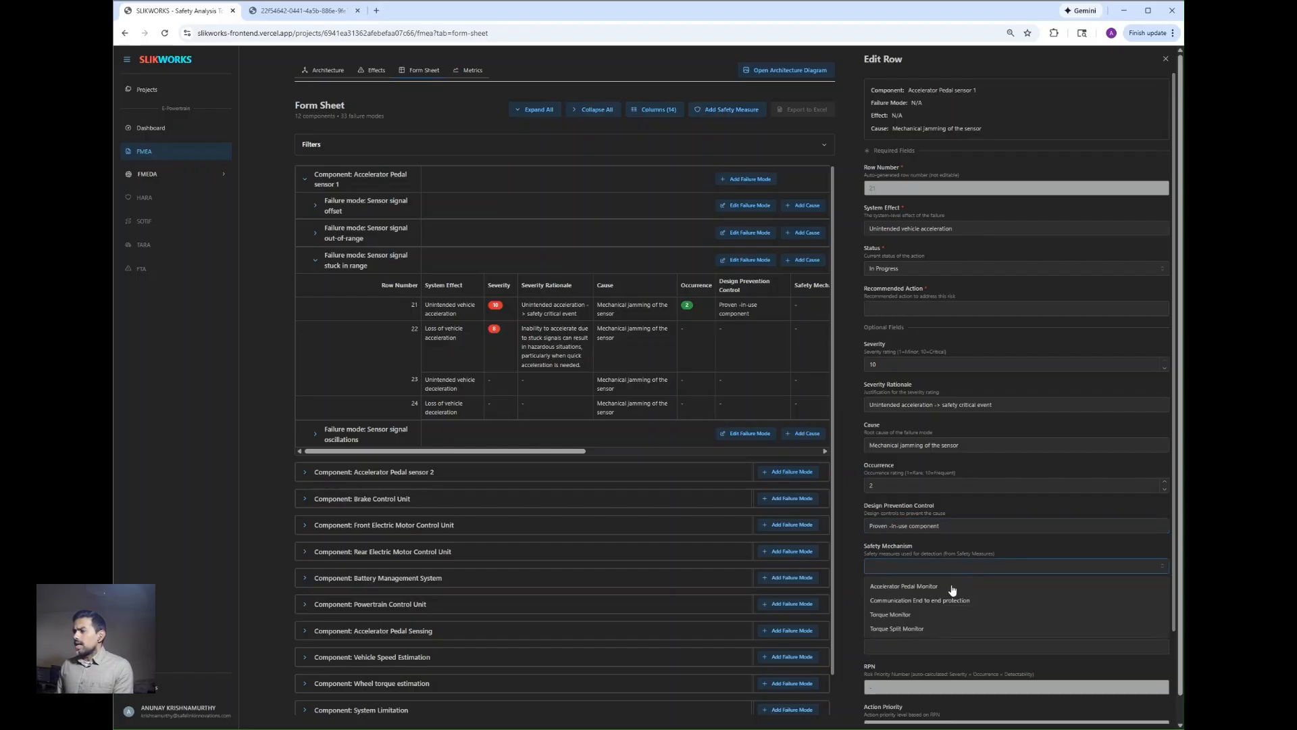
{"action": "left_click", "coordinate": [951, 587]}
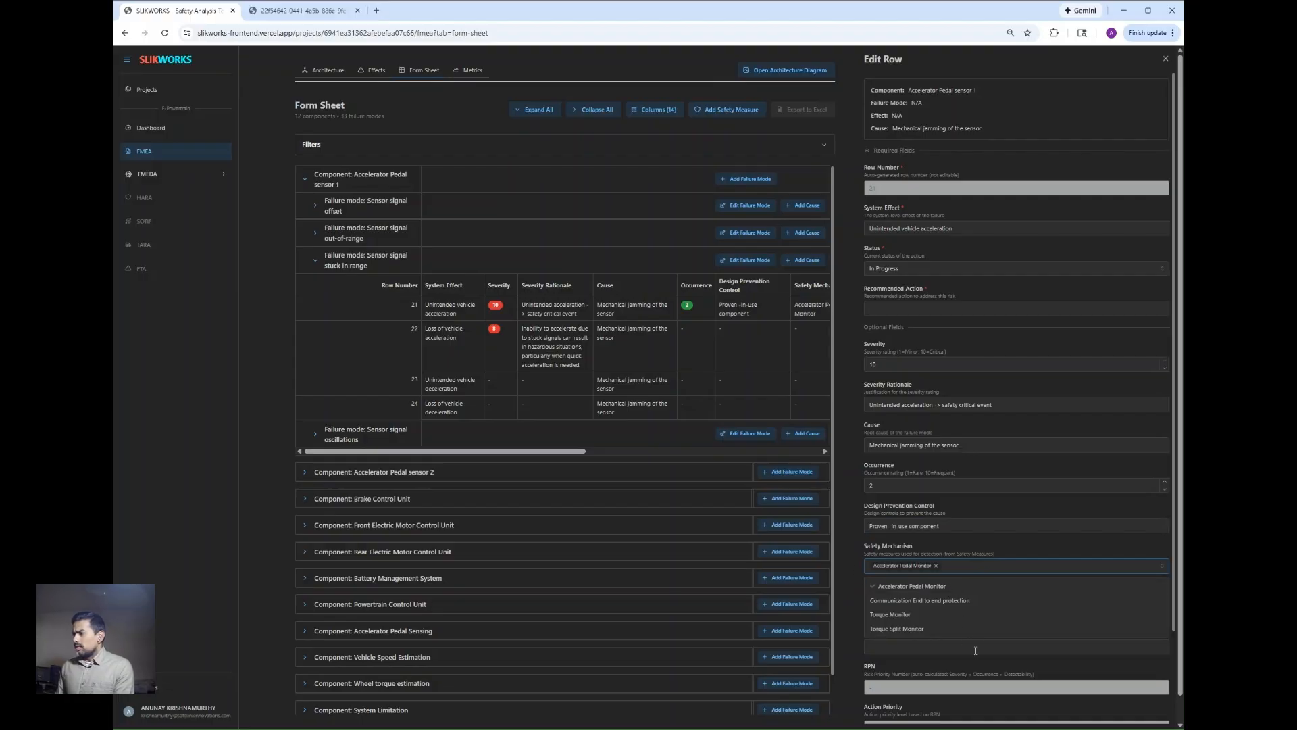
{"action": "left_click", "coordinate": [1008, 674]}
Step: Set row 21's detectability to 2 with the rationale "High Diagnostic Coverage" and close the row editor
{"action": "left_click", "coordinate": [963, 604]}
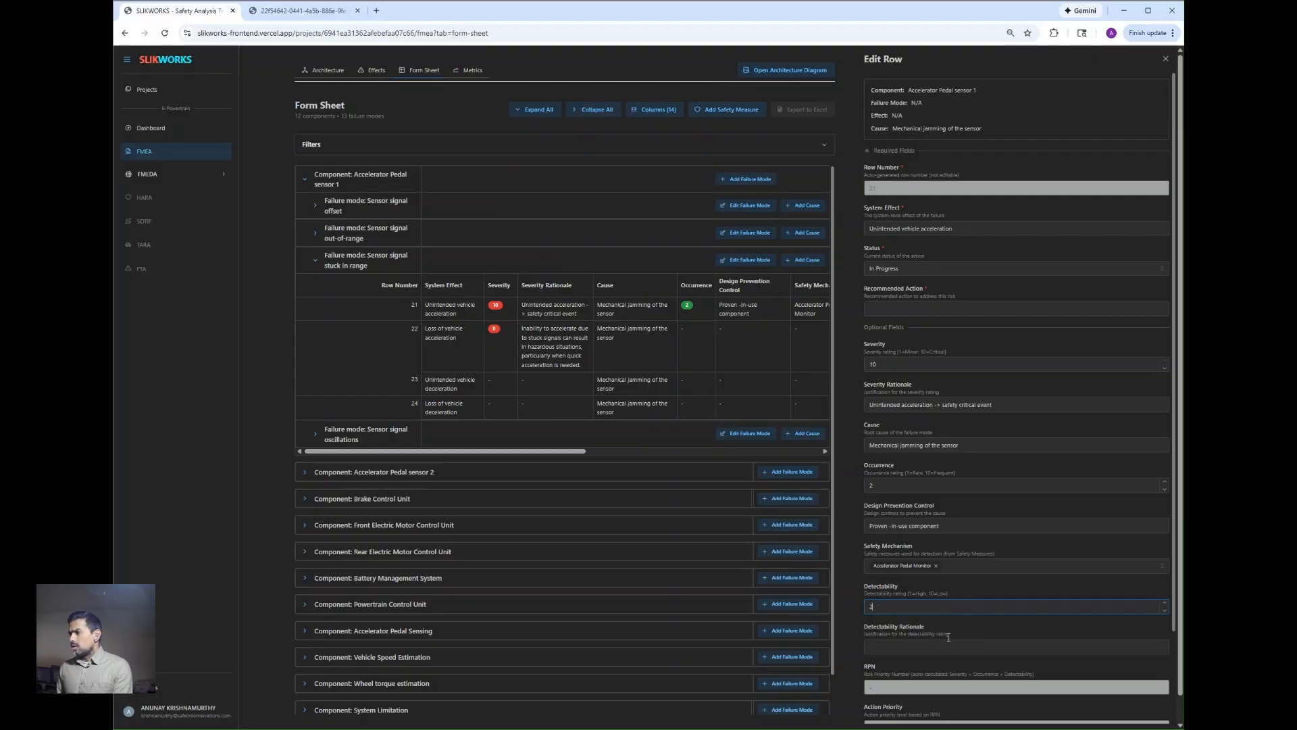
{"action": "left_click", "coordinate": [977, 650]}
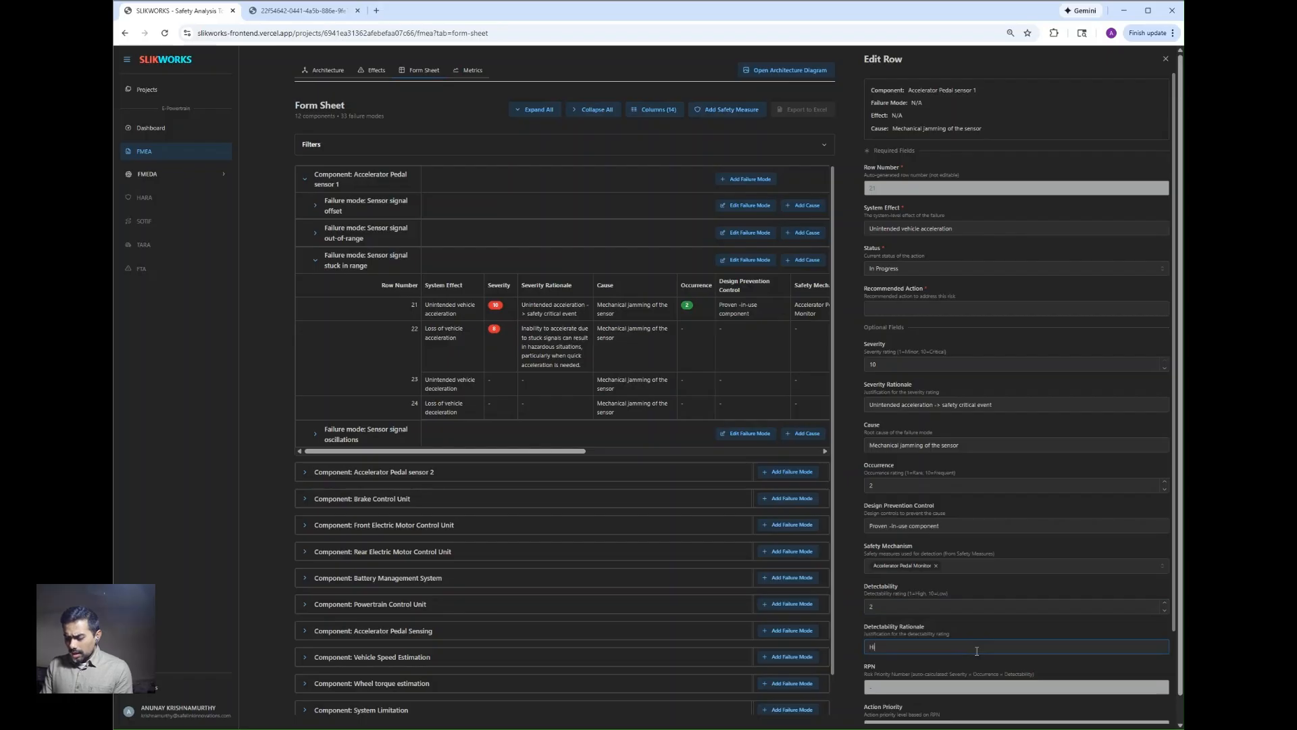
{"action": "type", "text": "High Diagn"}
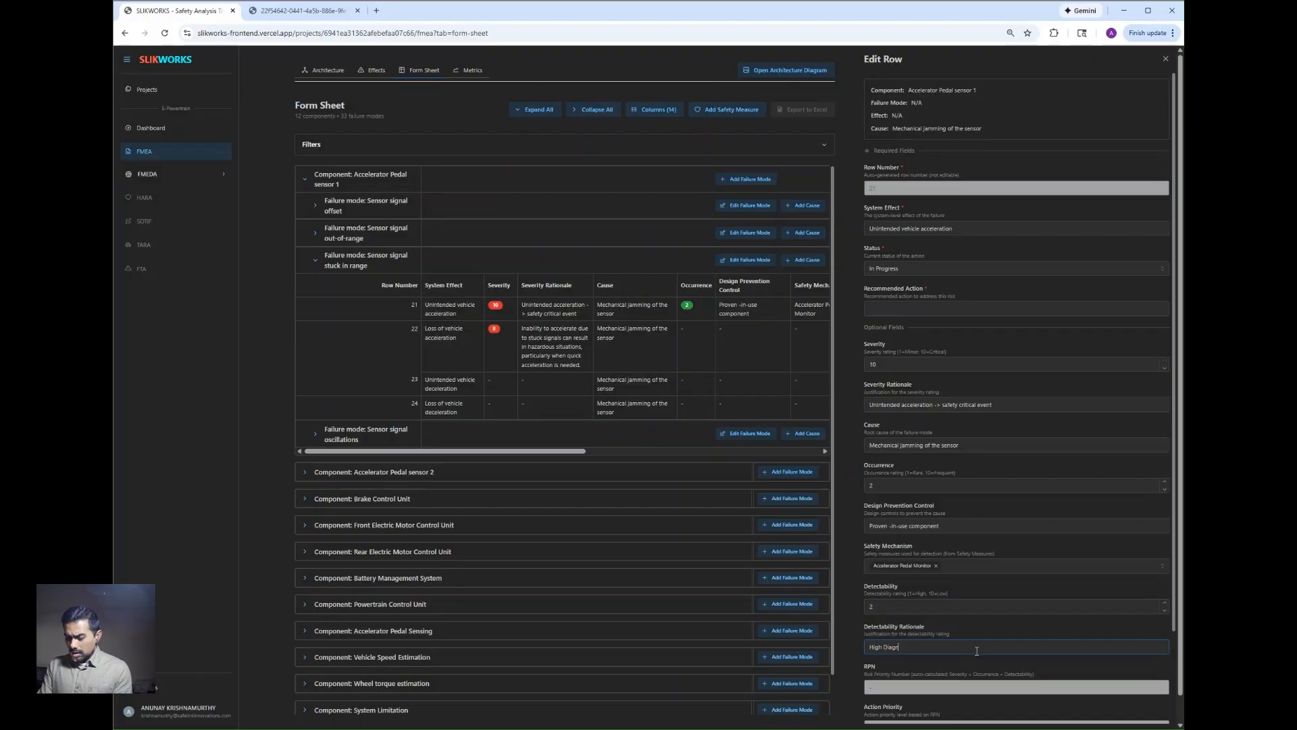
{"action": "type", "text": "ostic Coverage"}
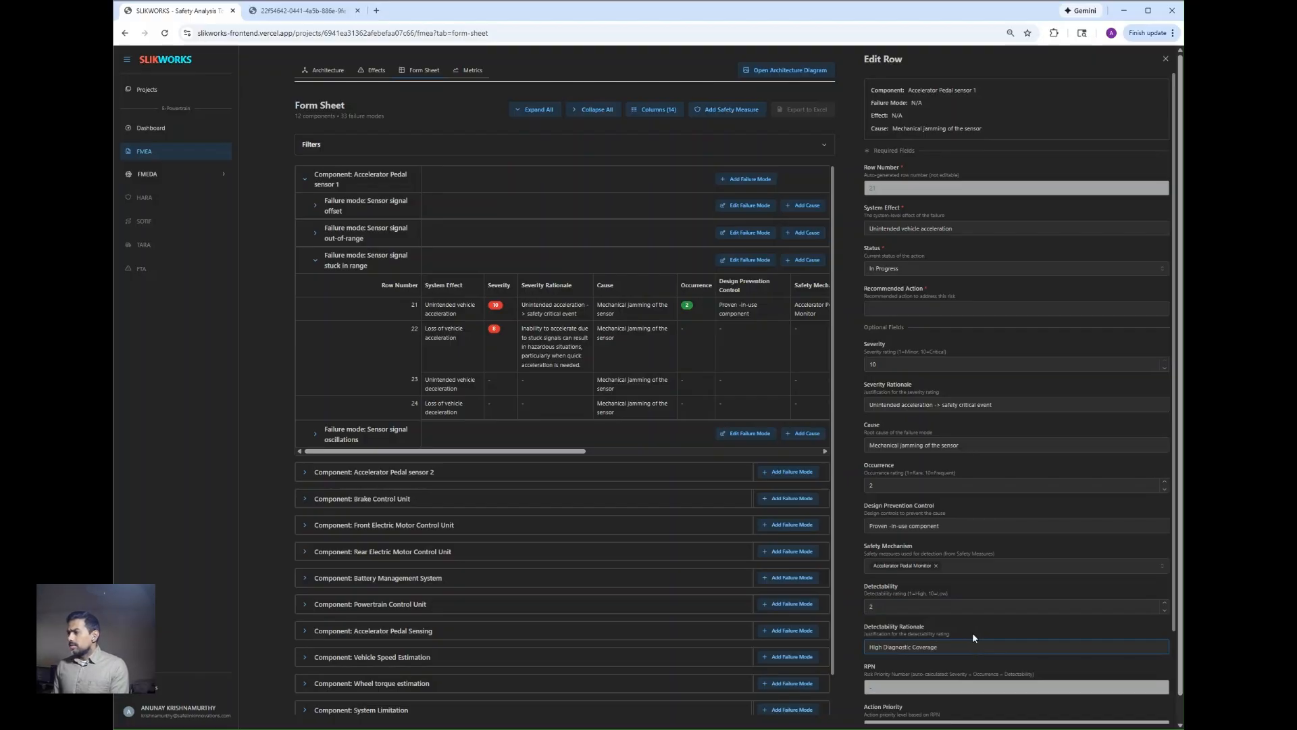
{"action": "scroll", "coordinate": [972, 632], "scroll_direction": "down", "scroll_amount": 2}
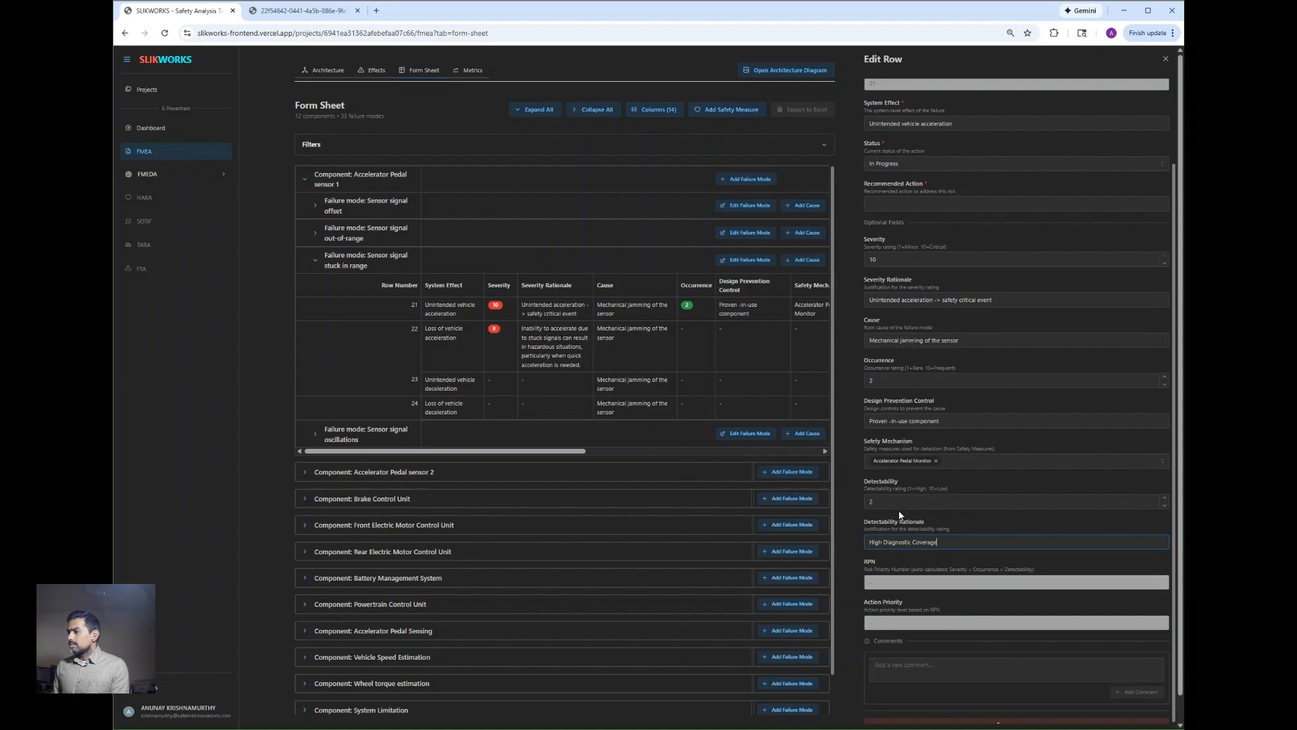
{"action": "scroll", "coordinate": [937, 668], "scroll_direction": "down", "scroll_amount": 1}
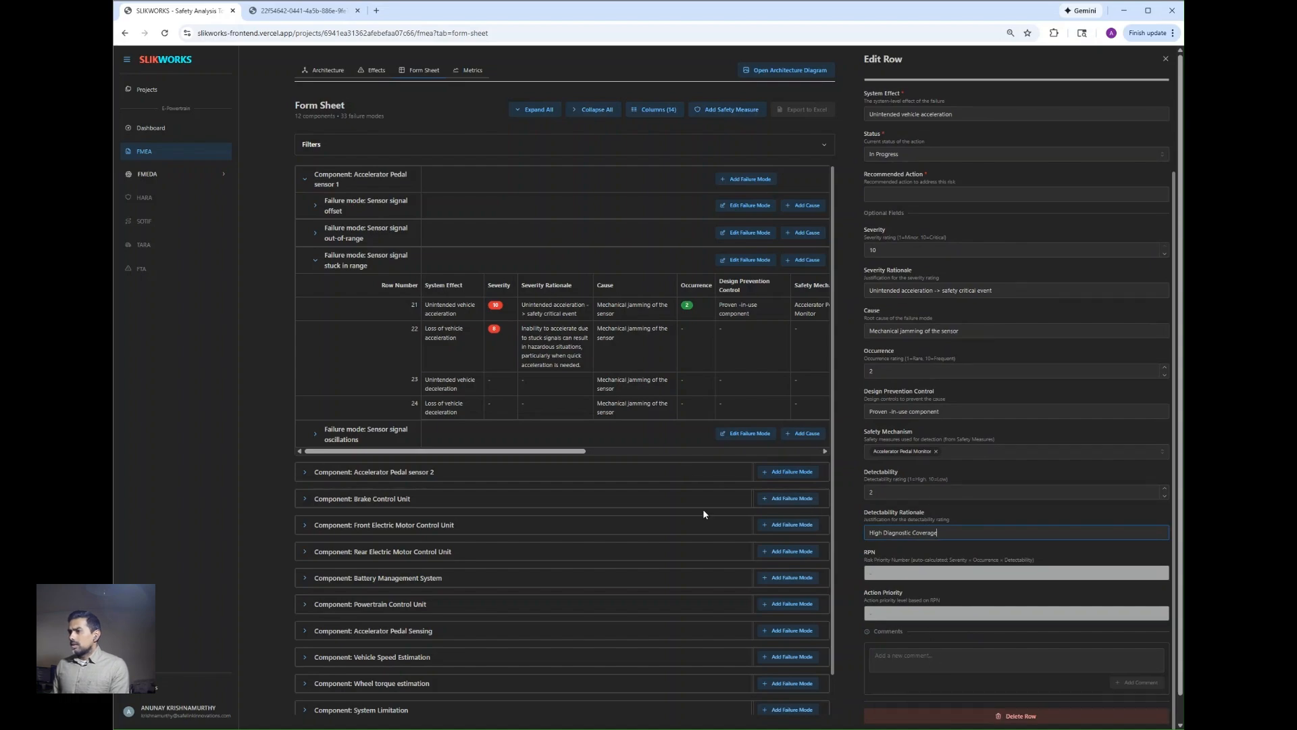
{"action": "left_click", "coordinate": [1165, 61]}
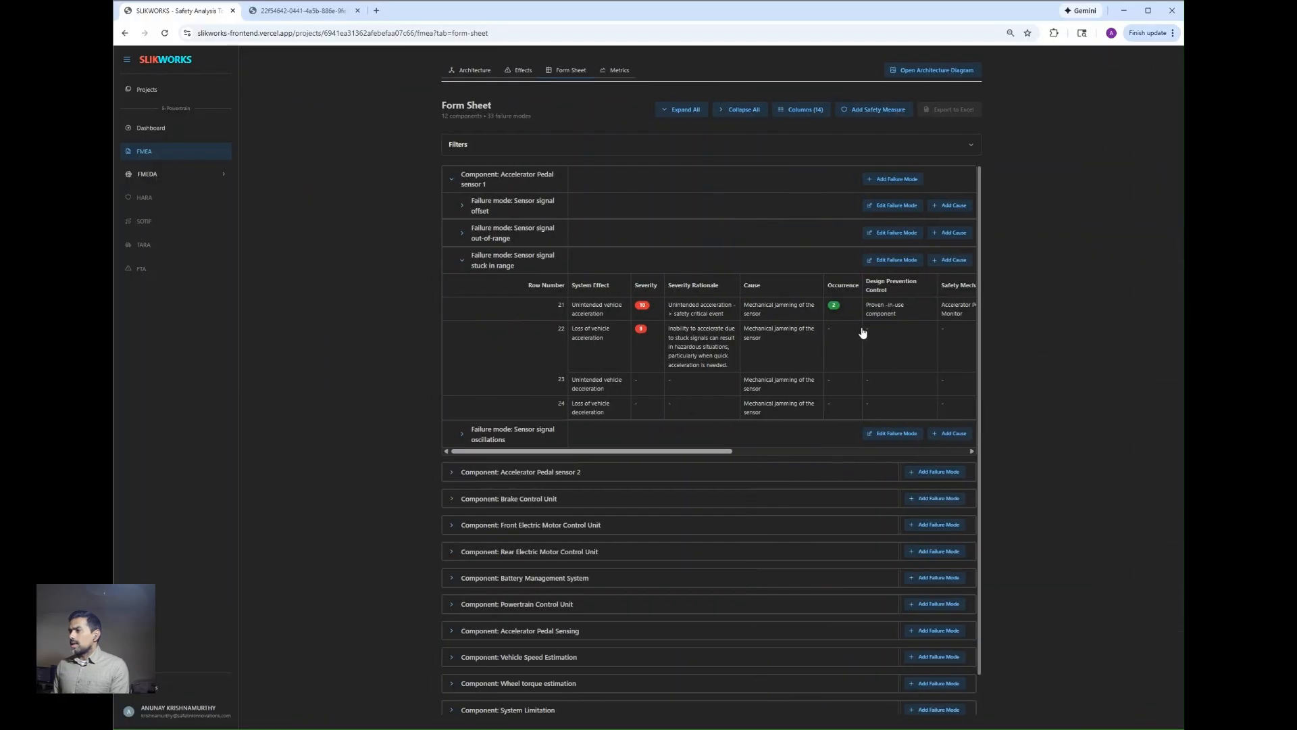
Step: Reopen row 21 for editing and change its status to In Review
{"action": "left_click_drag", "start_coordinate": [694, 453], "coordinate": [865, 451]}
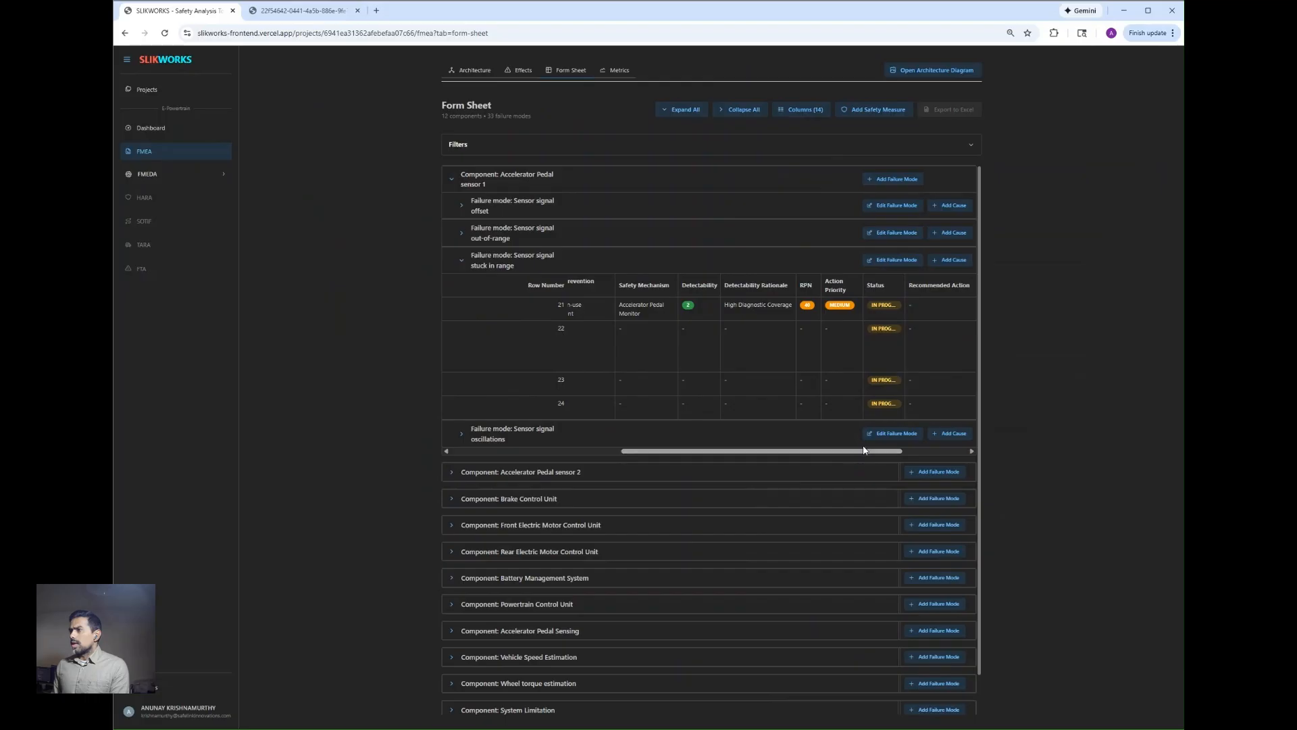
{"action": "left_click", "coordinate": [877, 307]}
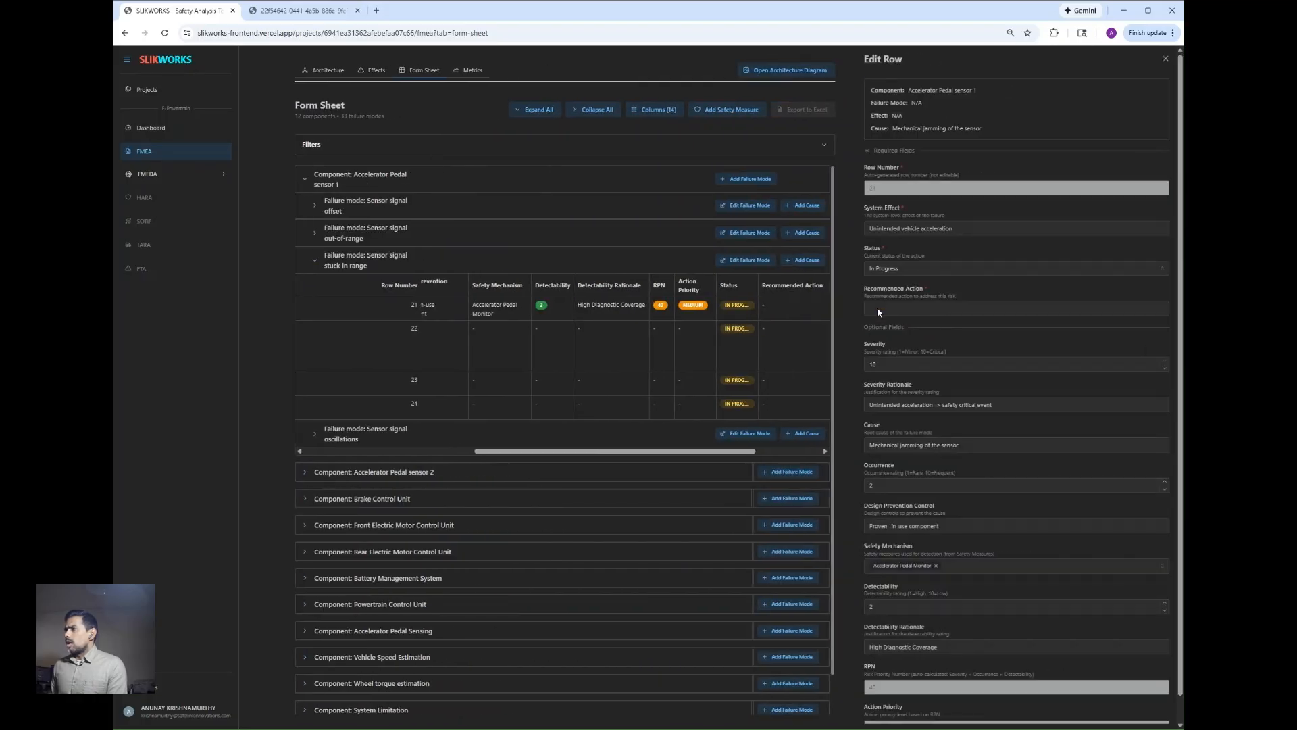
{"action": "scroll", "coordinate": [931, 381], "scroll_direction": "down", "scroll_amount": 3}
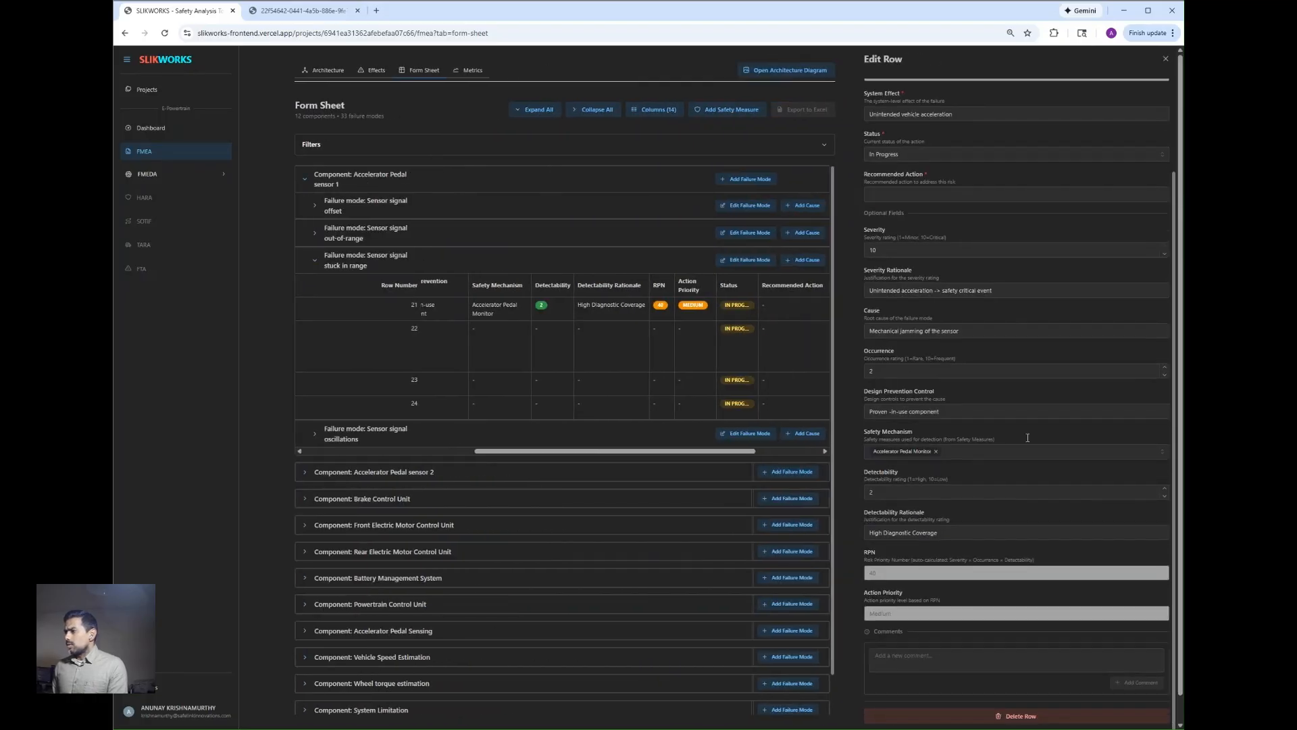
{"action": "scroll", "coordinate": [980, 500], "scroll_direction": "up", "scroll_amount": 3}
{"action": "left_click", "coordinate": [953, 265]}
{"action": "left_click", "coordinate": [952, 304]}
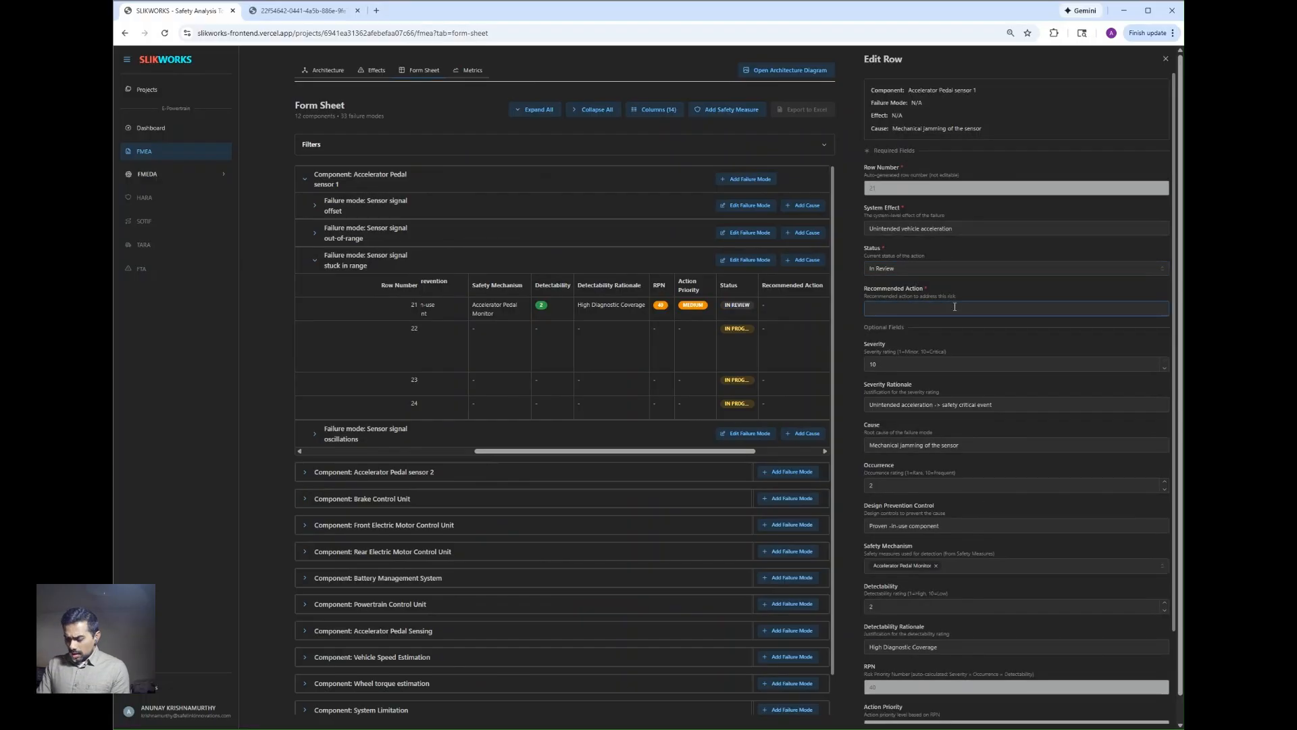
Step: Enter "n/a" as row 21's recommended action and close the row editor
{"action": "left_click", "coordinate": [955, 307]}
{"action": "type", "text": "n"}
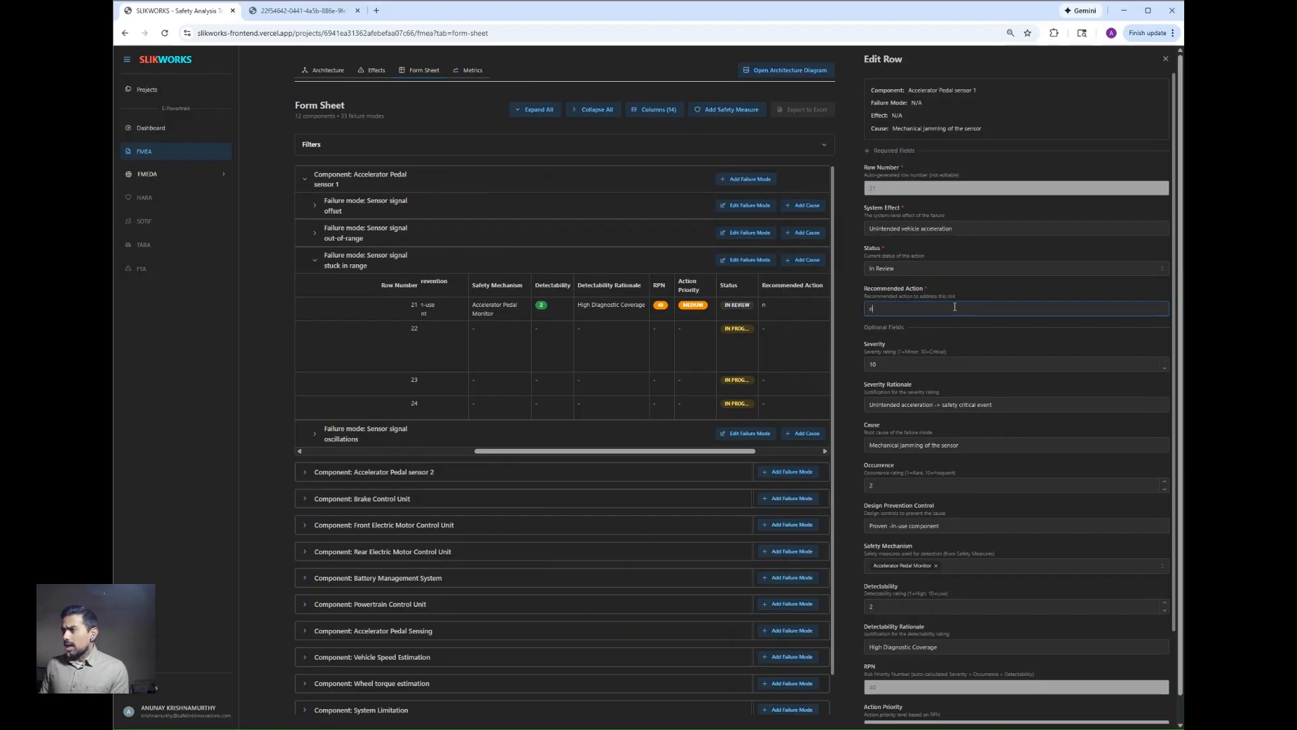
{"action": "type", "text": "/a"}
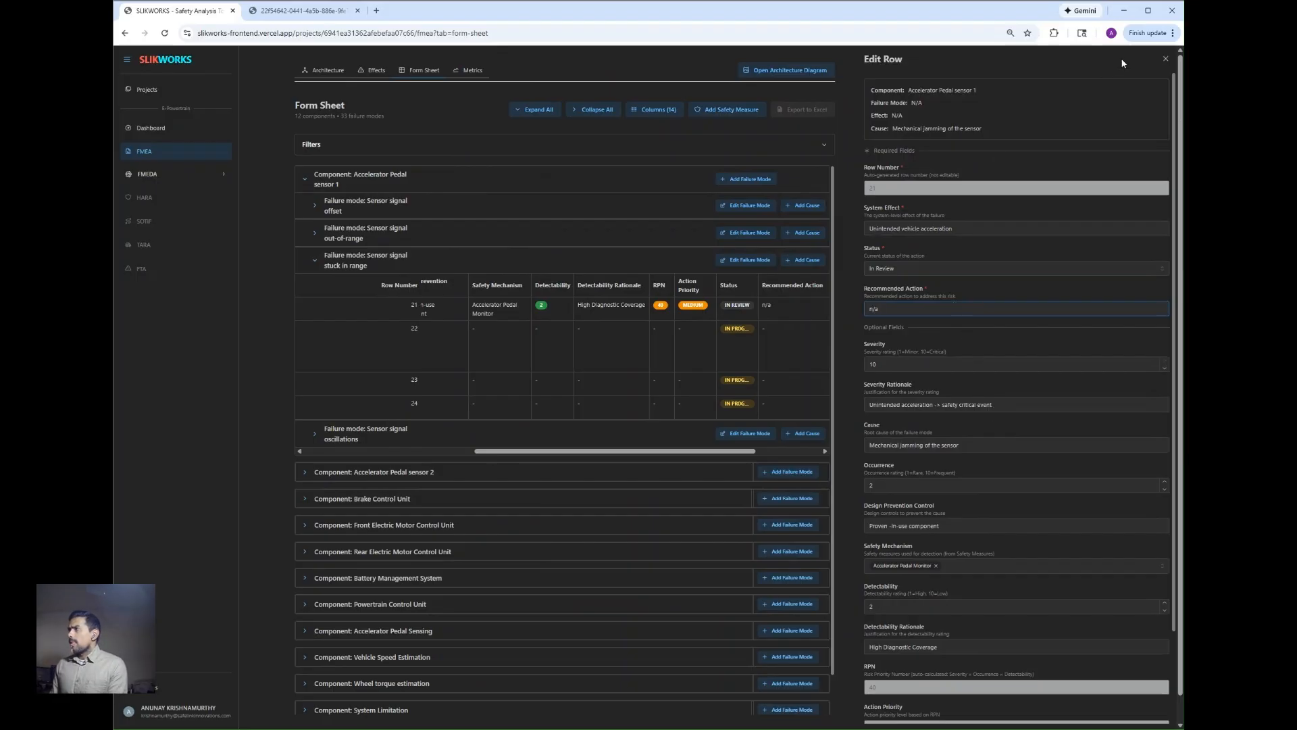
{"action": "left_click", "coordinate": [1166, 60]}
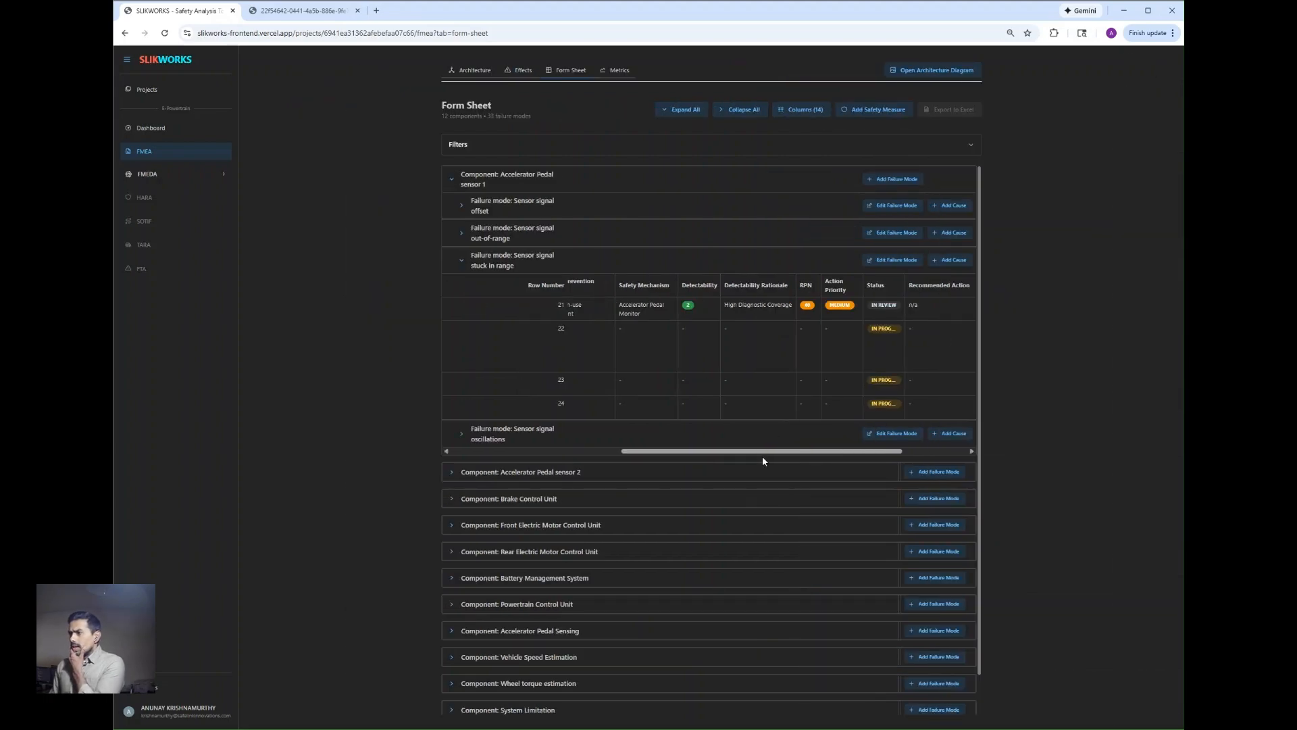
Step: Open row 22 for editing and replace its severity rationale with "loss of primary function"
{"action": "left_click_drag", "start_coordinate": [762, 452], "coordinate": [592, 451]}
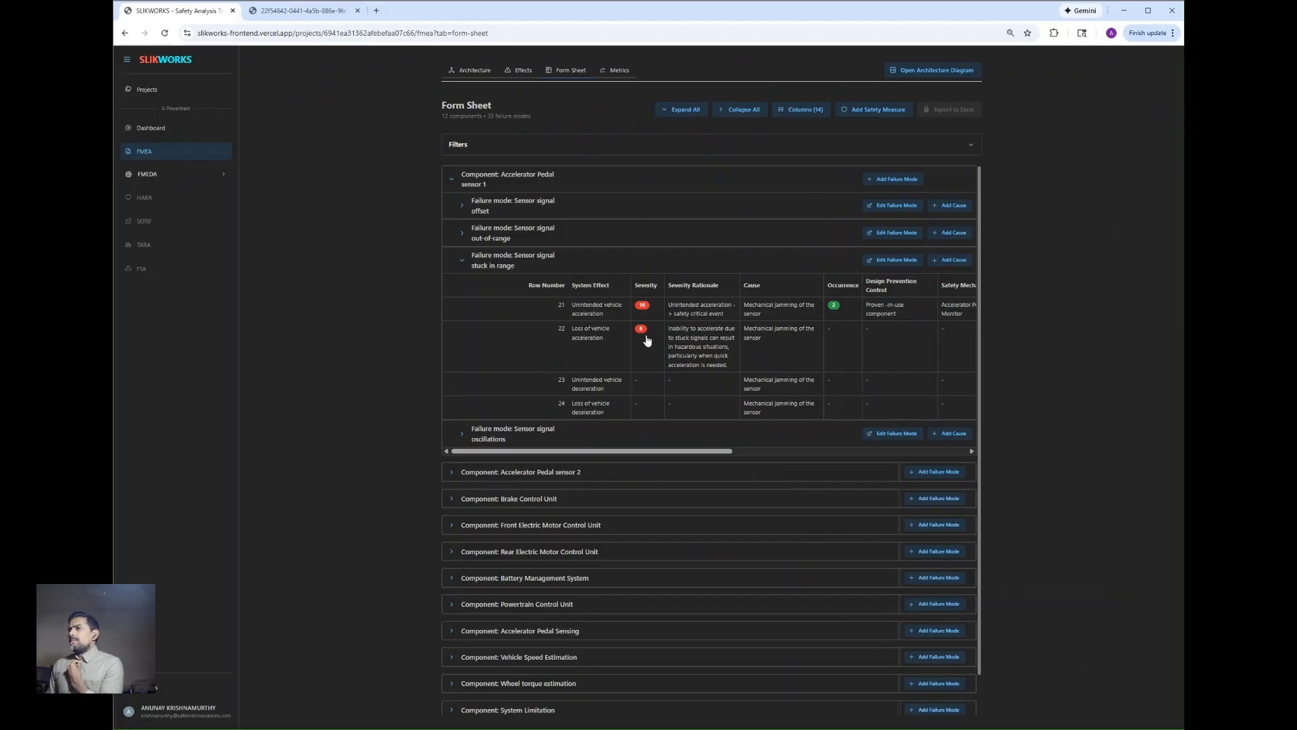
{"action": "left_click", "coordinate": [622, 344]}
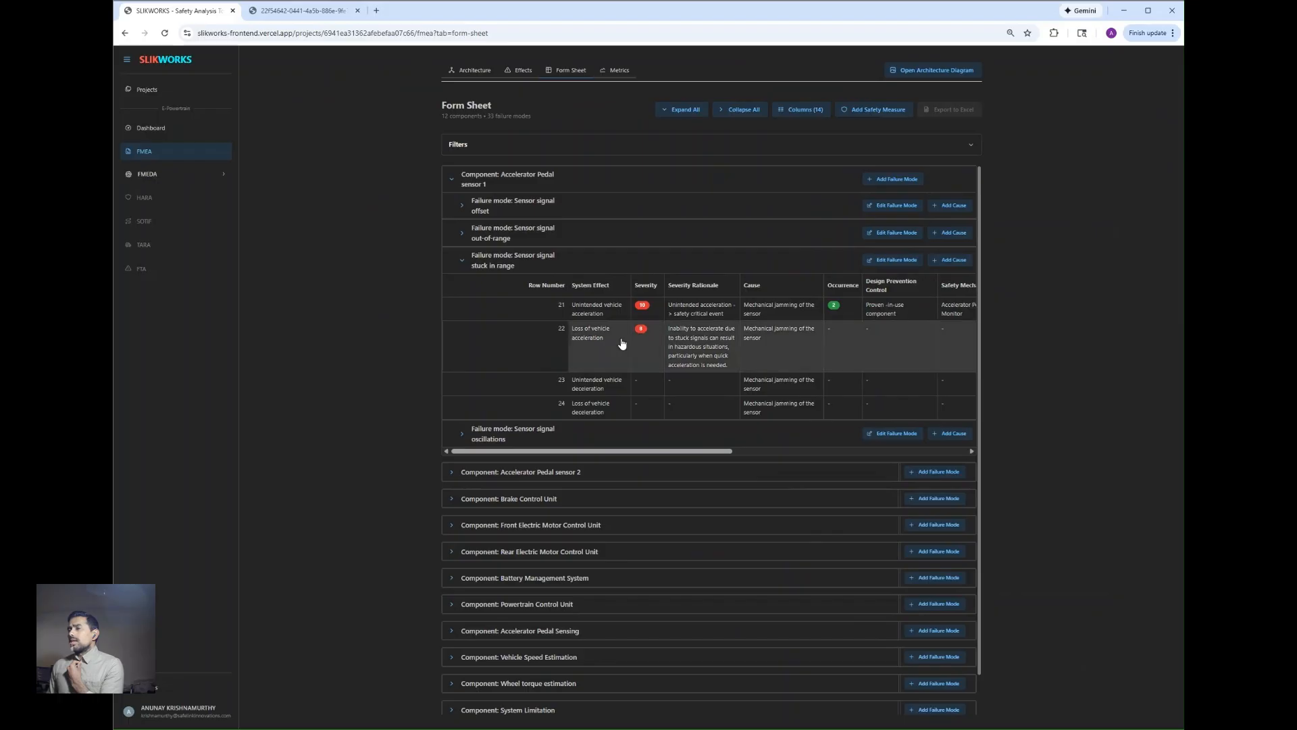
{"action": "left_click", "coordinate": [623, 343]}
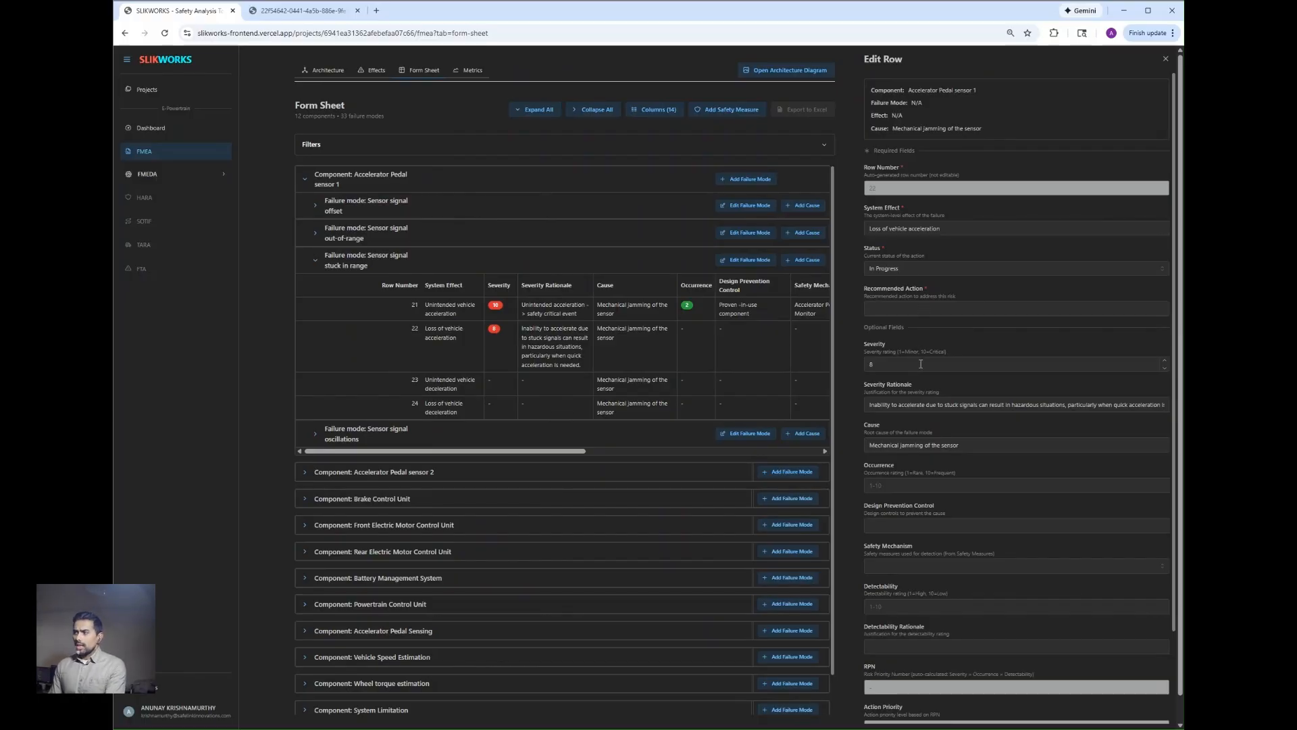
{"action": "triple_click", "coordinate": [928, 405]}
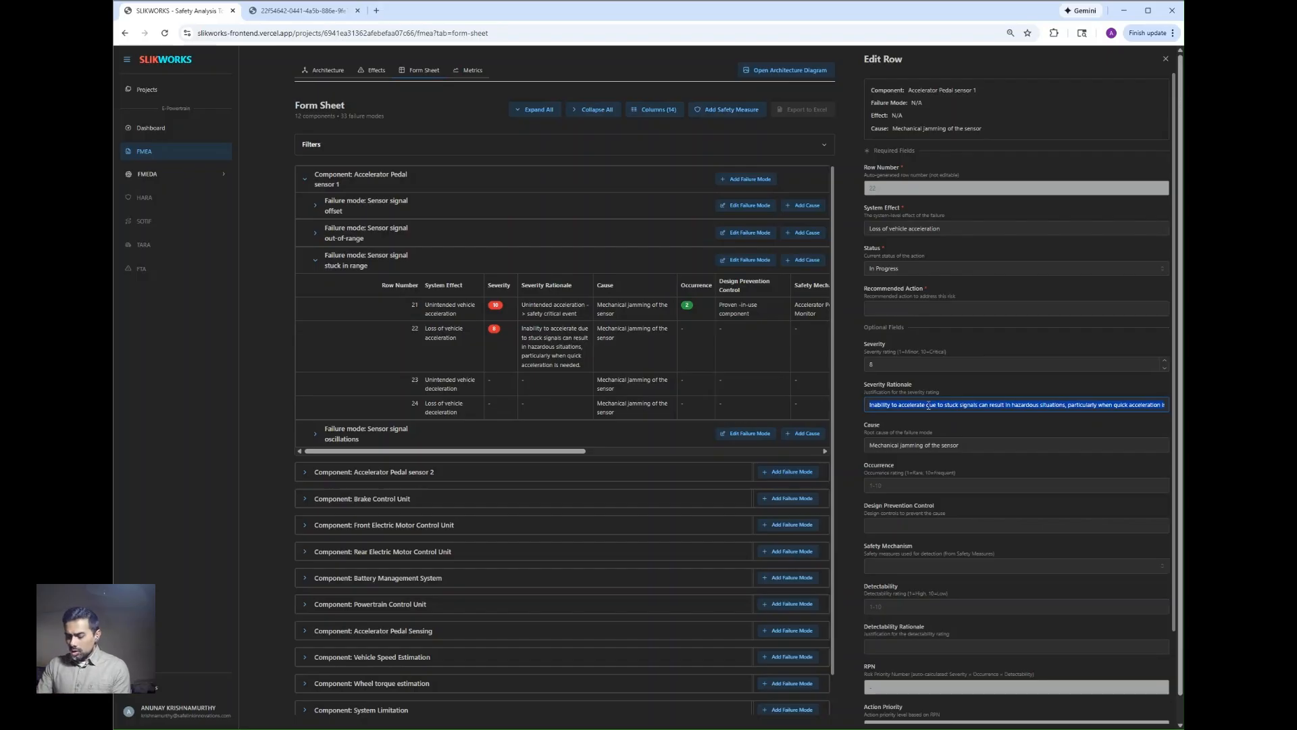
{"action": "type", "text": "loss"}
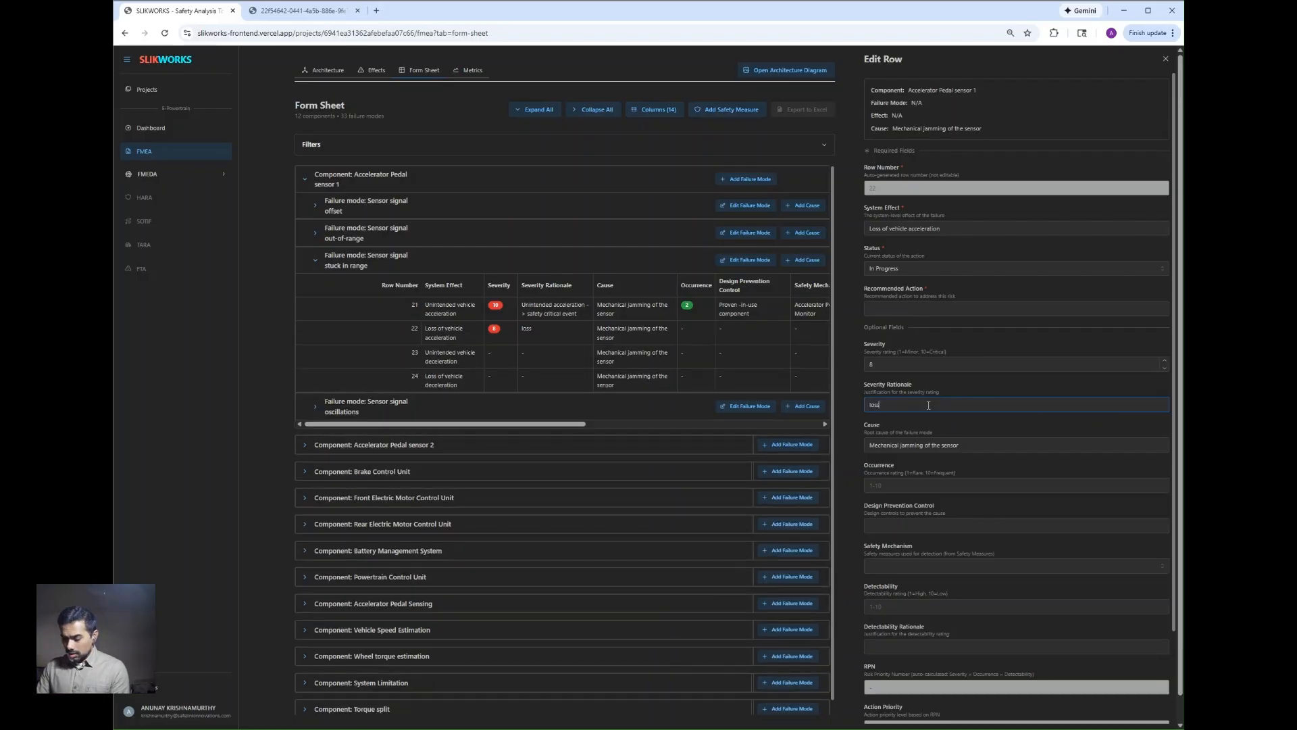
{"action": "type", "text": " of"}
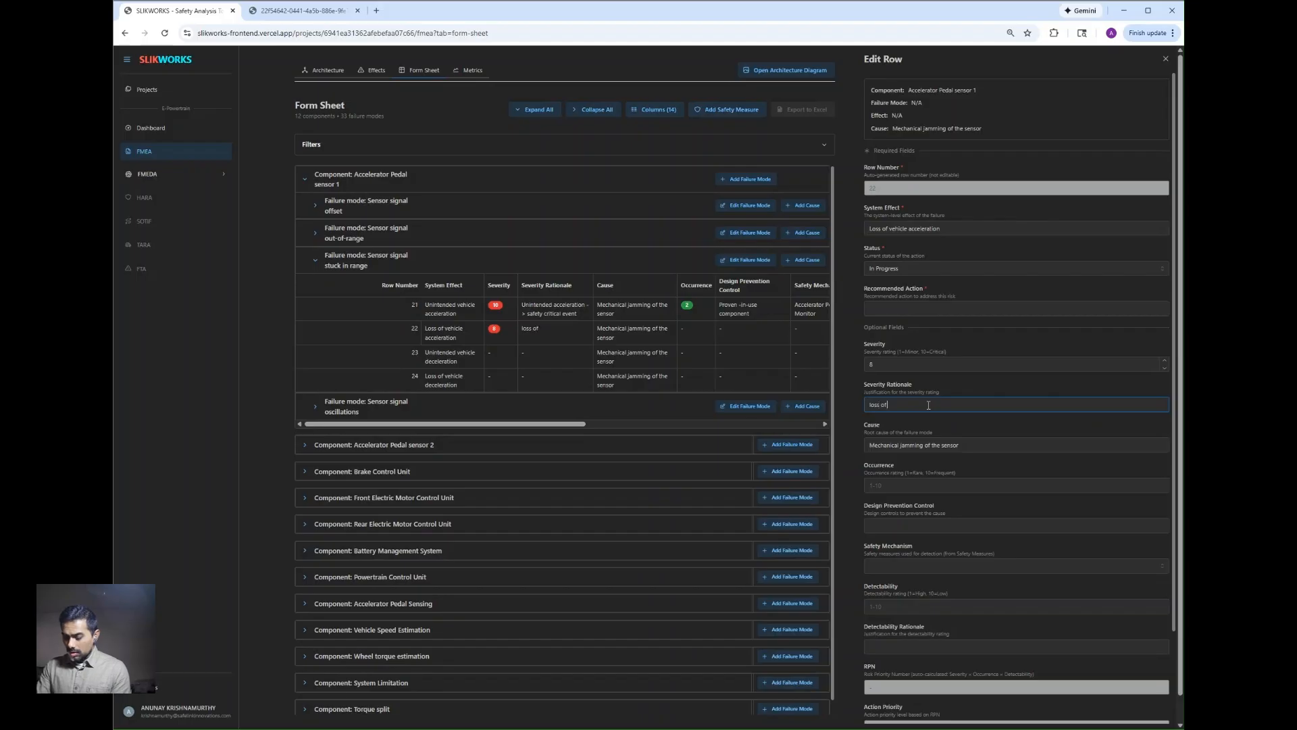
{"action": "type", "text": " primary"}
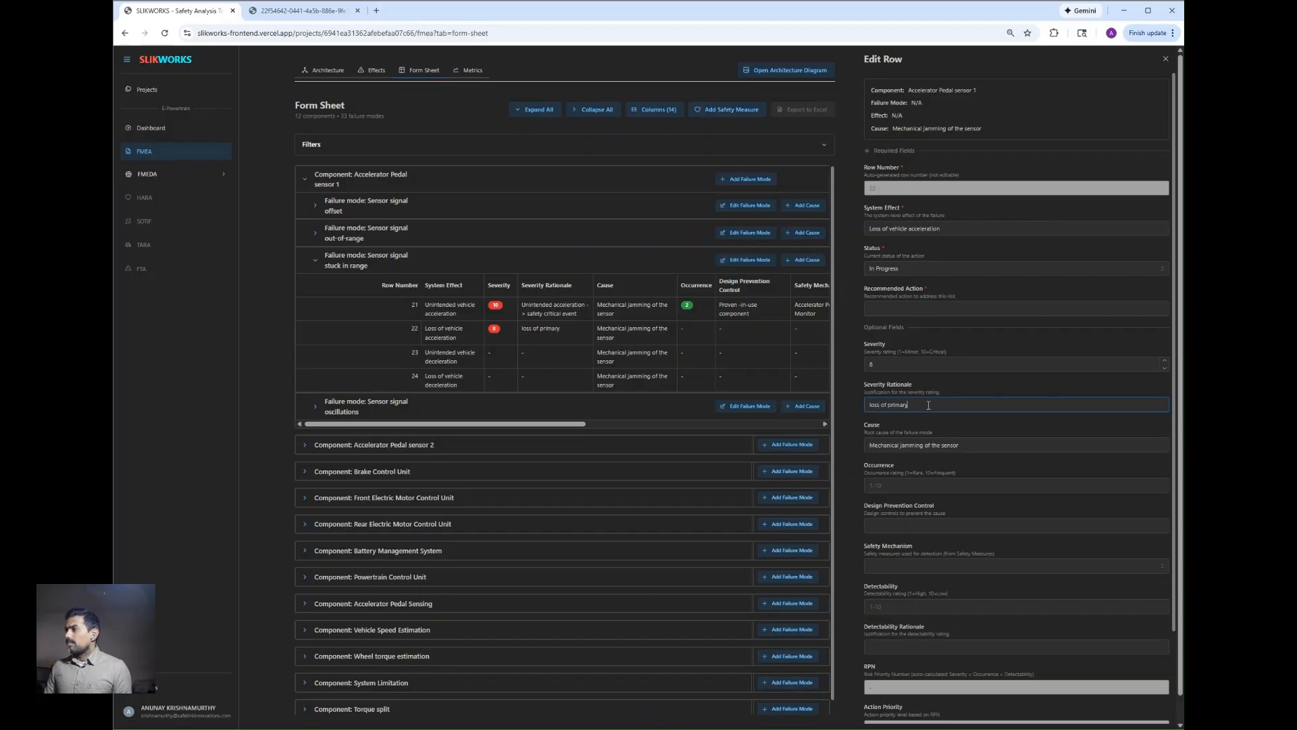
{"action": "type", "text": " function"}
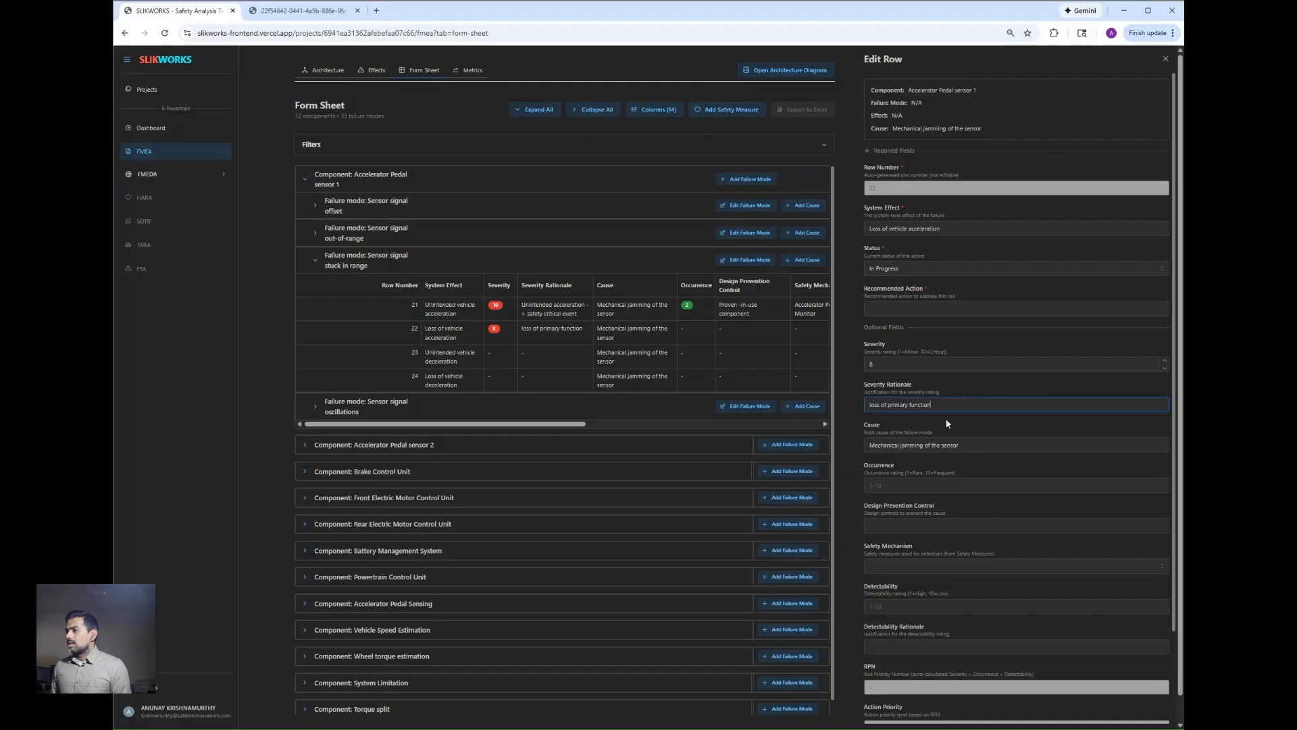
Step: Set row 22's occurrence to 2 and enter "proven-in-use component" as its design prevention control
{"action": "left_click", "coordinate": [951, 484]}
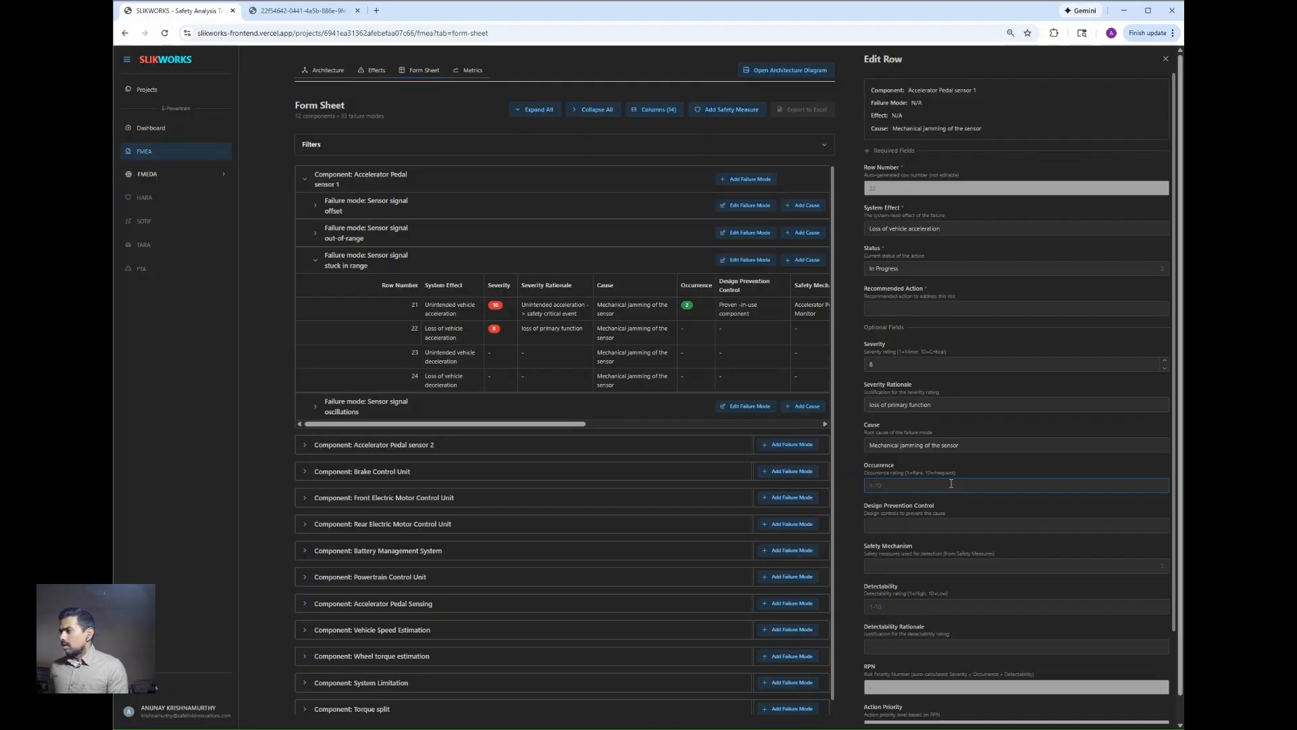
{"action": "type", "text": "2"}
{"action": "left_click", "coordinate": [958, 524]}
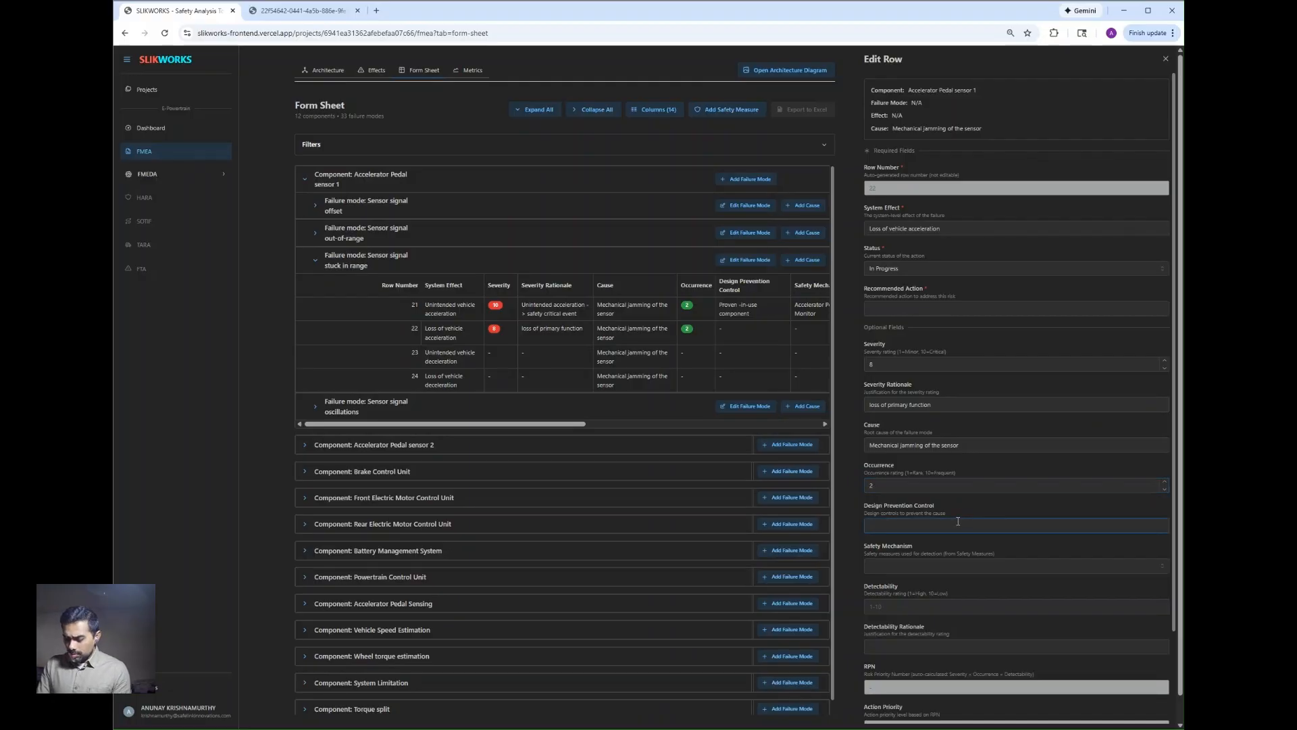
{"action": "type", "text": "proven"}
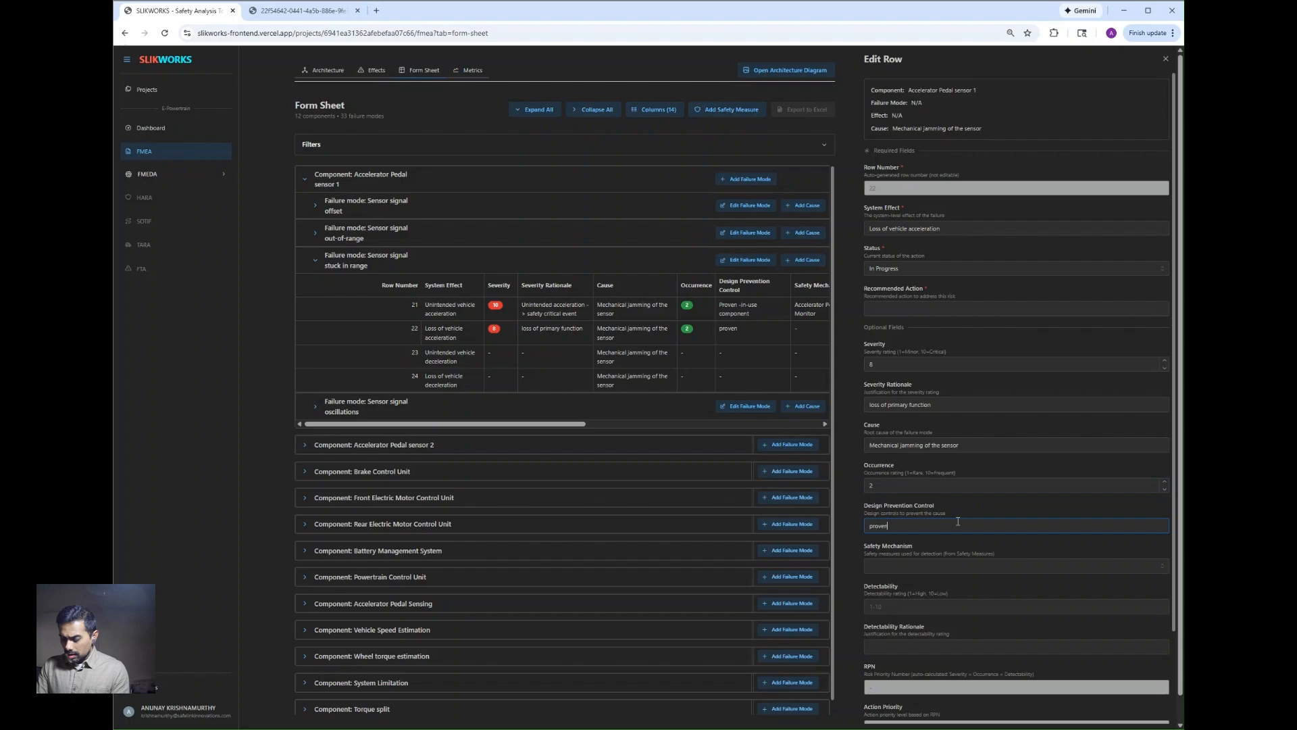
{"action": "type", "text": "-in-use co"}
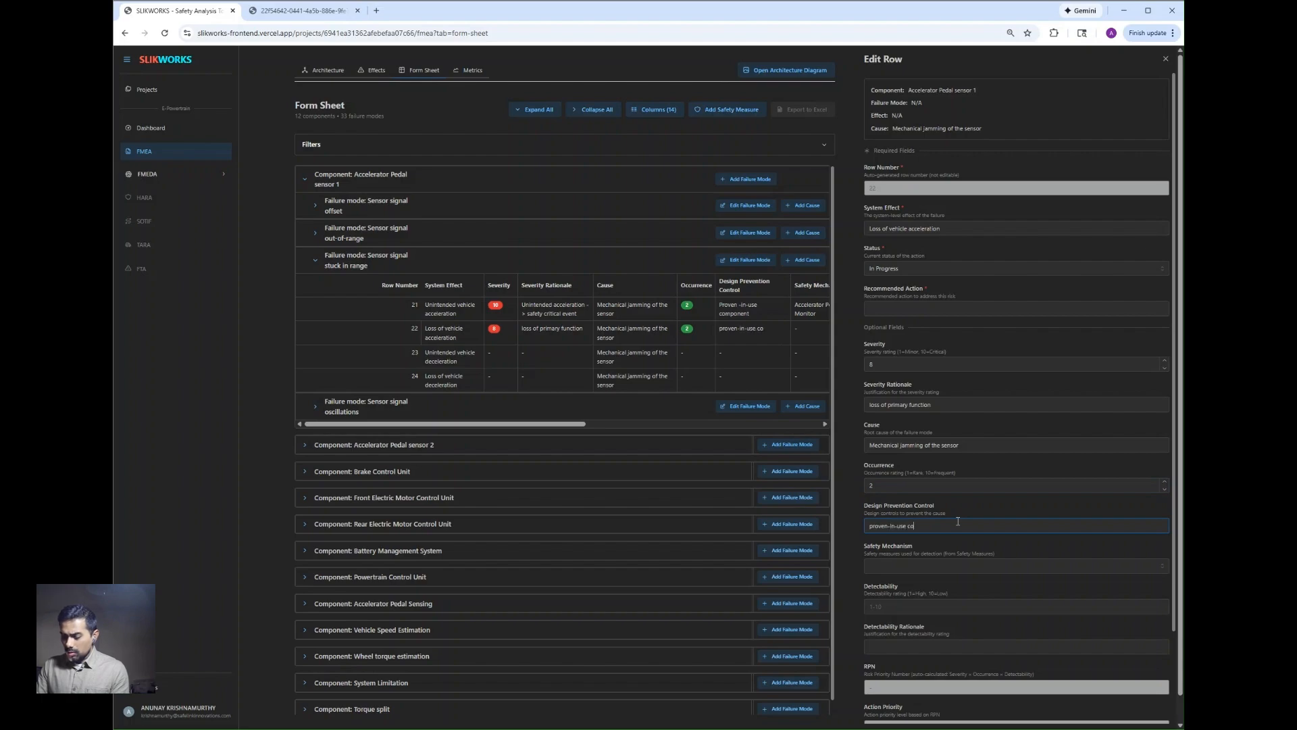
{"action": "type", "text": "mponent"}
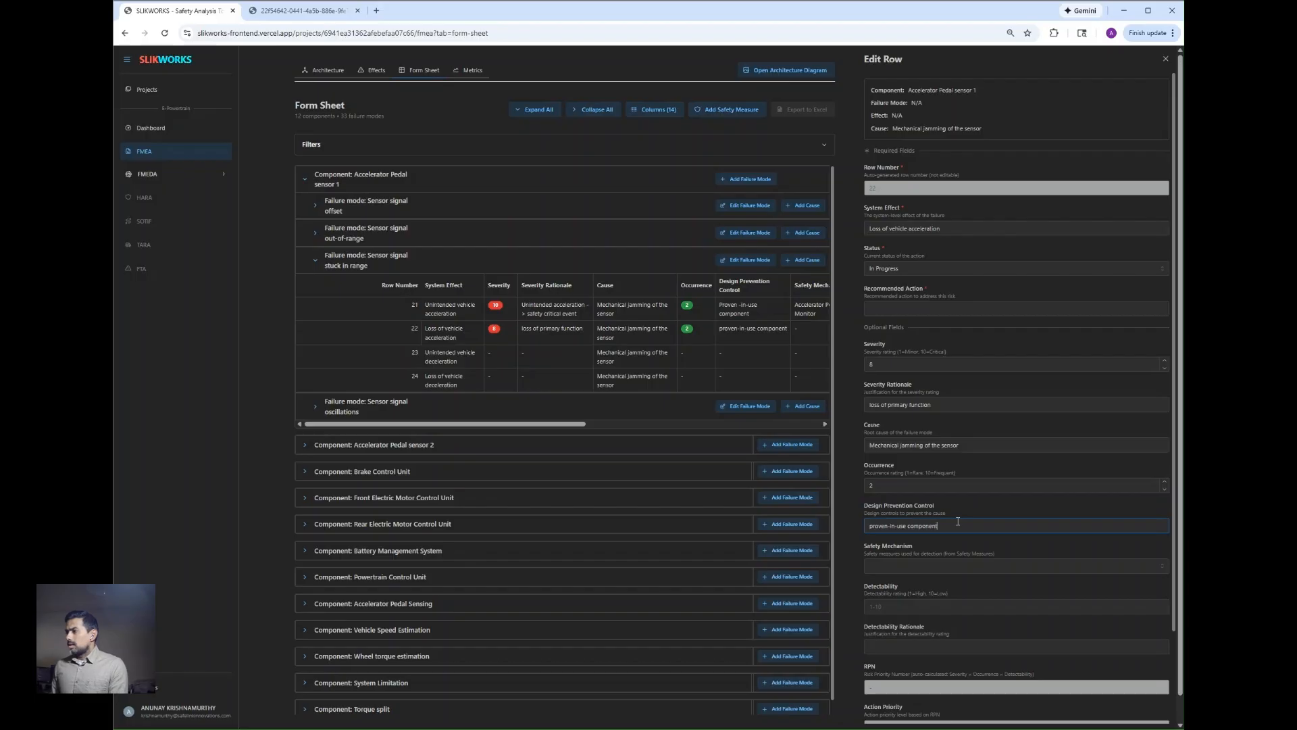
Step: Assign Accelerator Pedal Monitor as the safety mechanism for row 22
{"action": "left_click", "coordinate": [960, 568]}
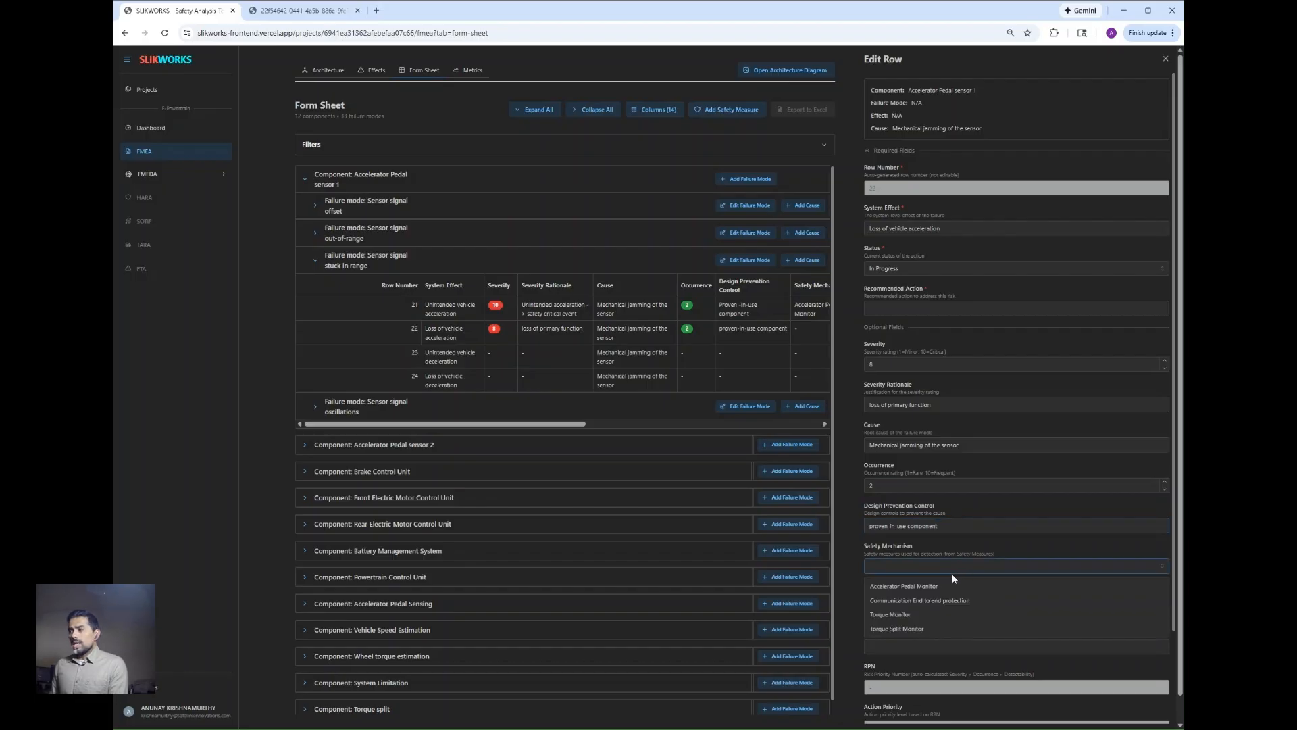
{"action": "left_click", "coordinate": [950, 587]}
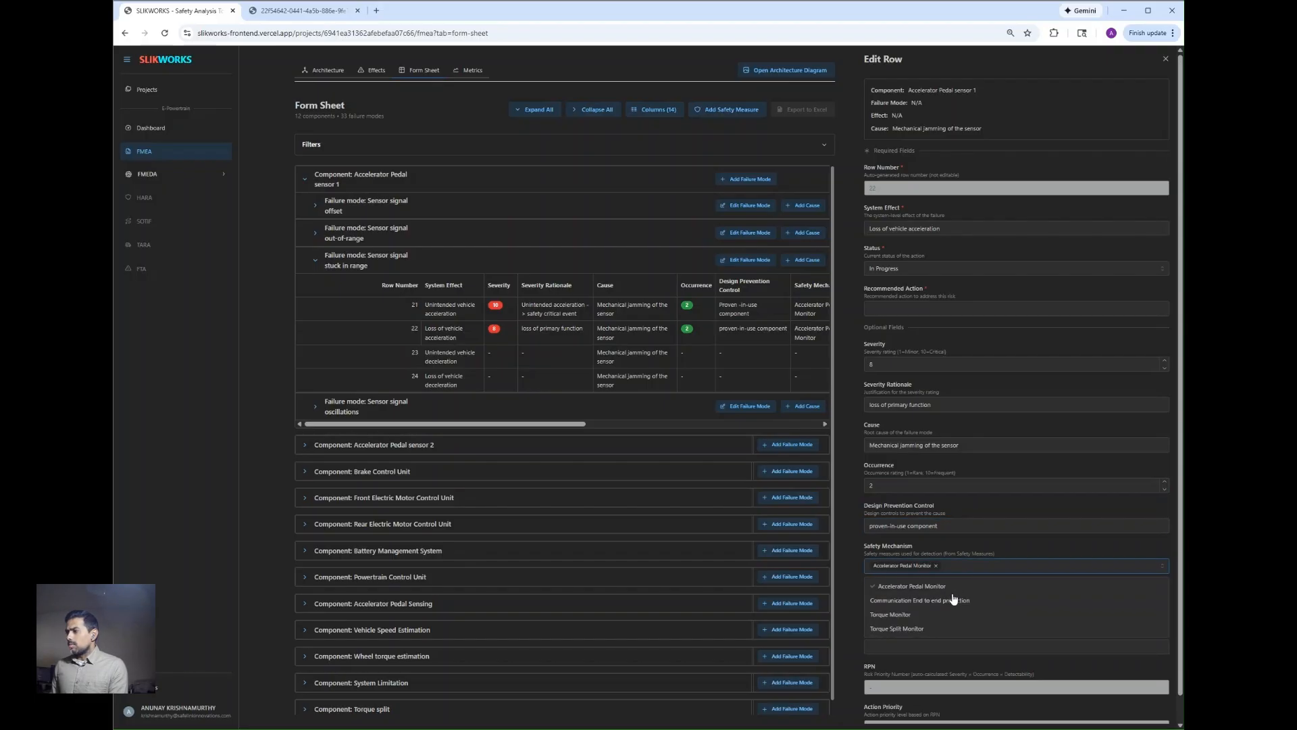
{"action": "left_click", "coordinate": [1036, 551]}
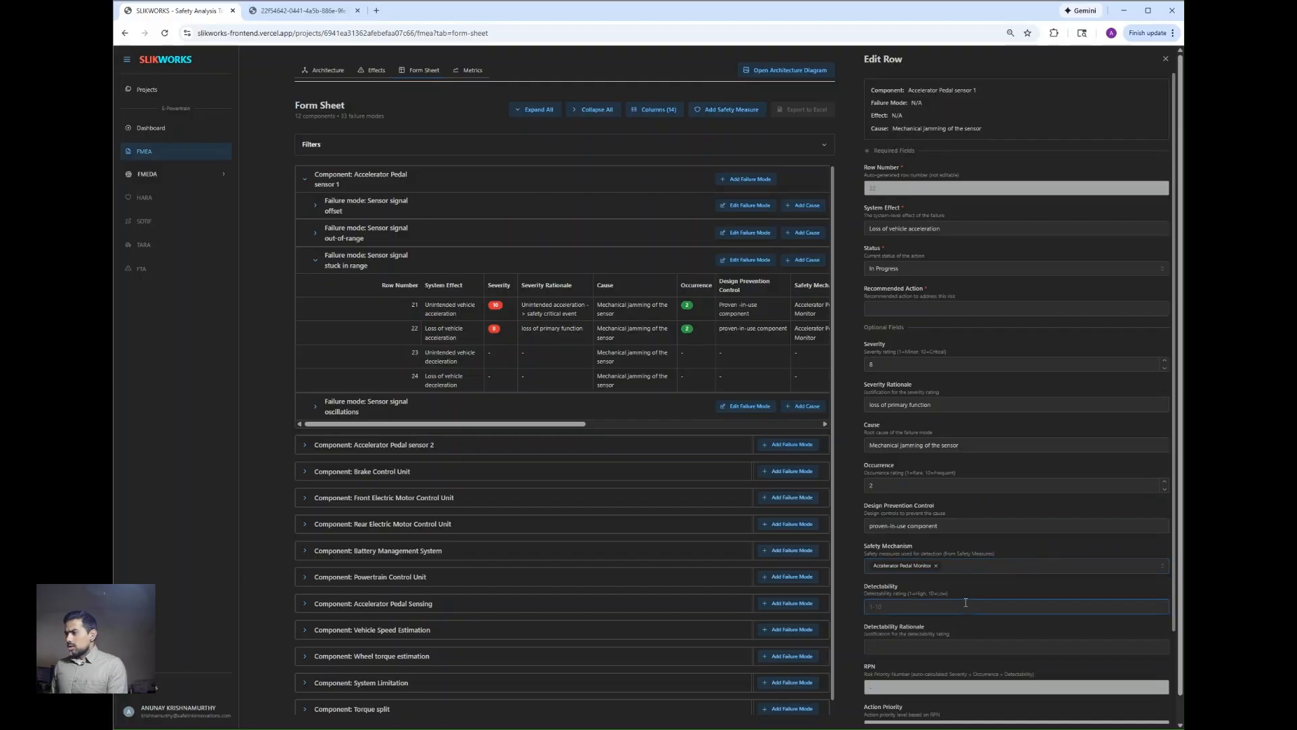
Step: Set row 22's detectability to 2 with the rationale "High Diagnostic Coverage"
{"action": "left_click", "coordinate": [966, 647]}
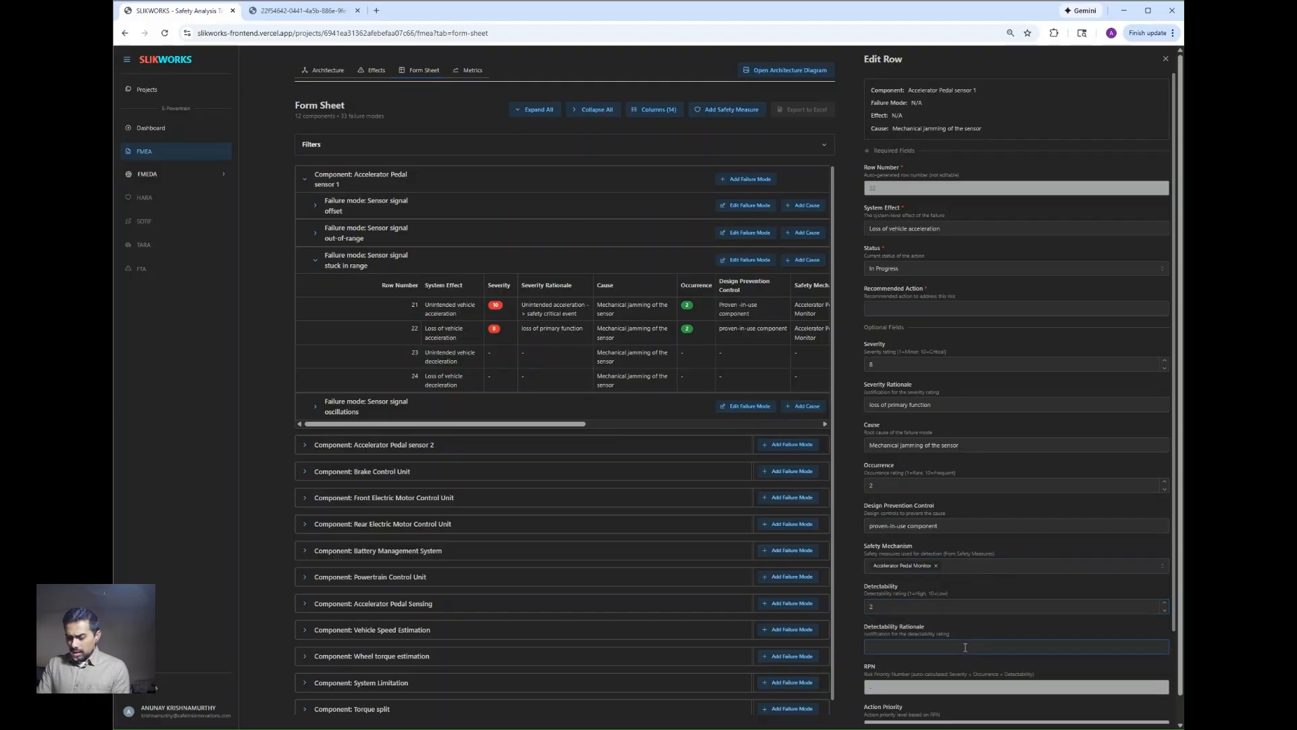
{"action": "type", "text": "High Diagnostici"}
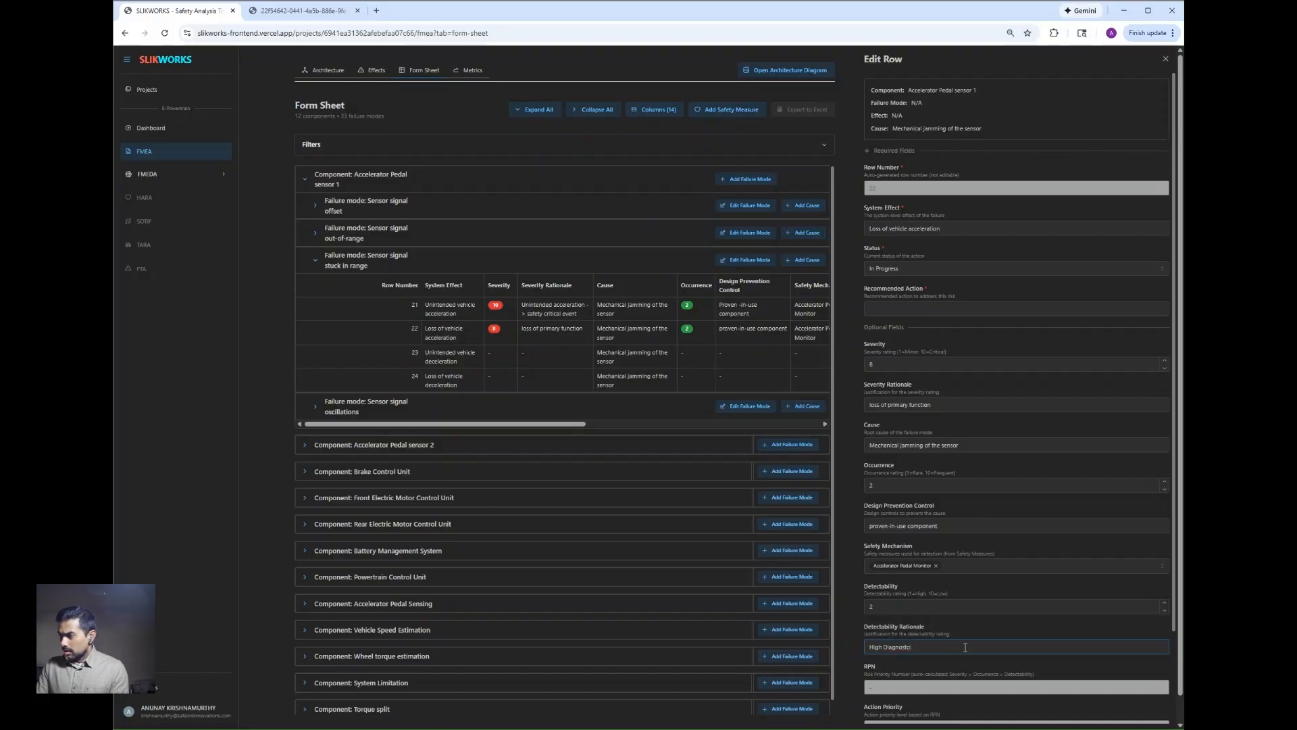
{"action": "type", "text": "ic Coverage"}
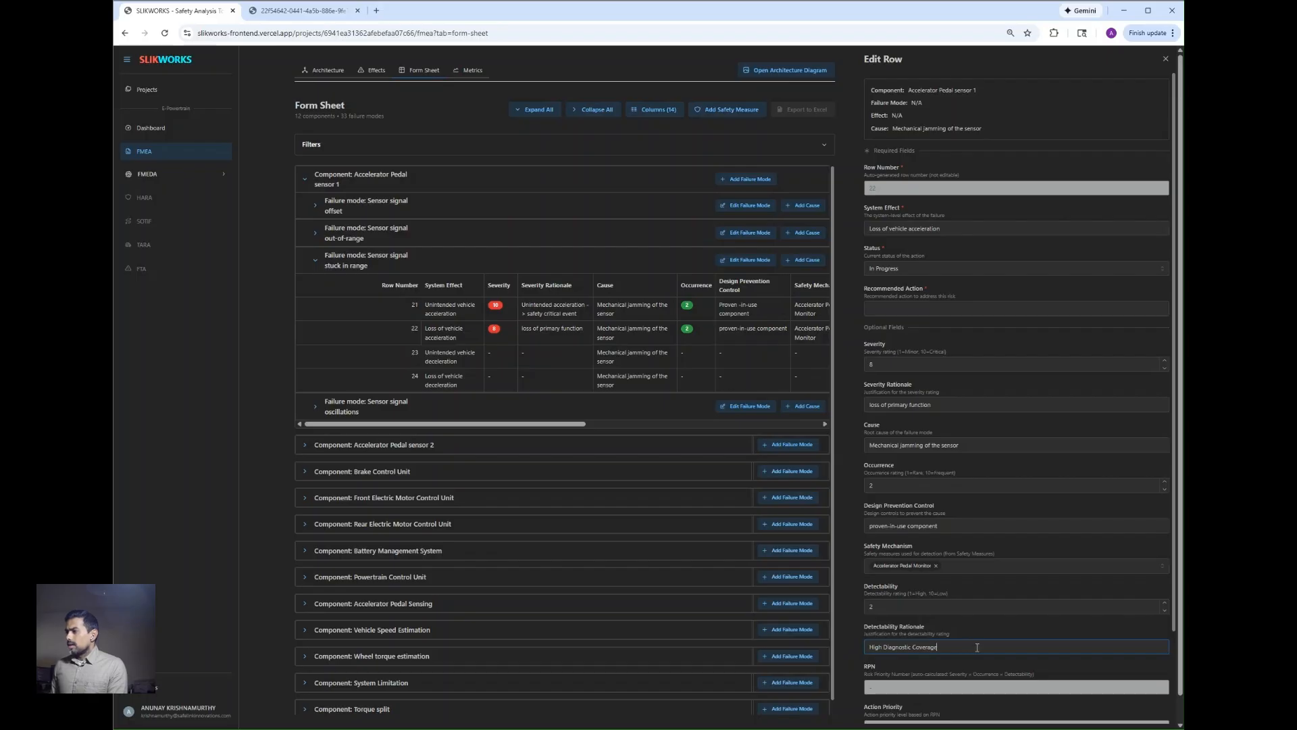
Step: Change row 22's status to In Review, enter "n/a" as its recommended action, and close the row editor
{"action": "scroll", "coordinate": [978, 647], "scroll_direction": "down", "scroll_amount": 1}
{"action": "scroll", "coordinate": [970, 641], "scroll_direction": "up", "scroll_amount": 1}
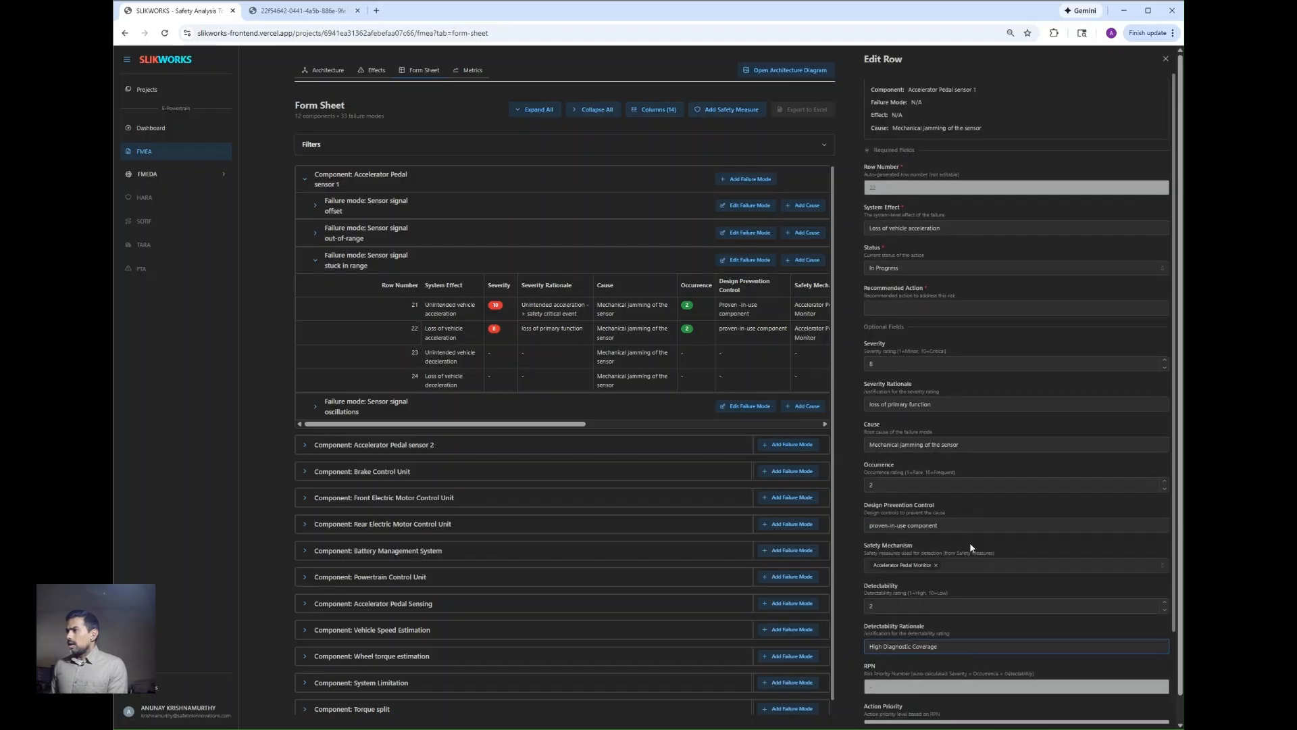
{"action": "left_click", "coordinate": [981, 269]}
{"action": "left_click", "coordinate": [962, 304]}
{"action": "left_click", "coordinate": [963, 309]}
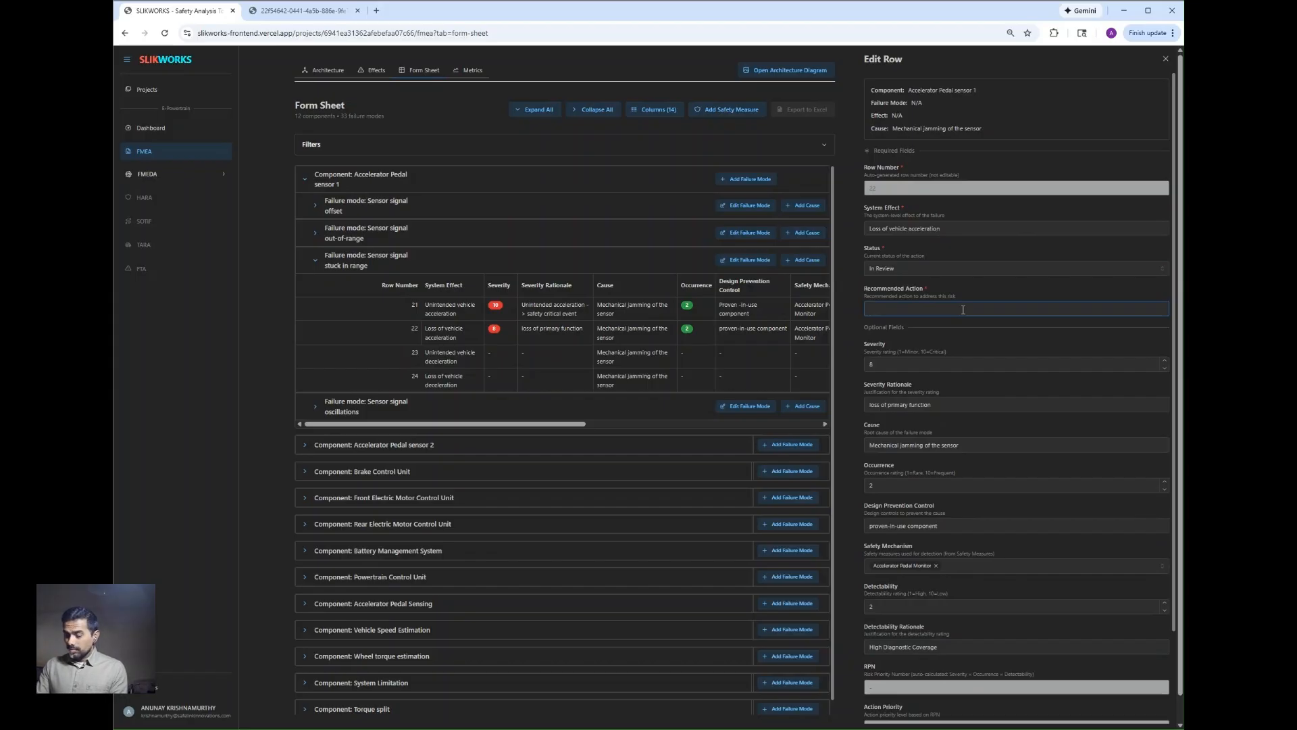
{"action": "type", "text": "n/a"}
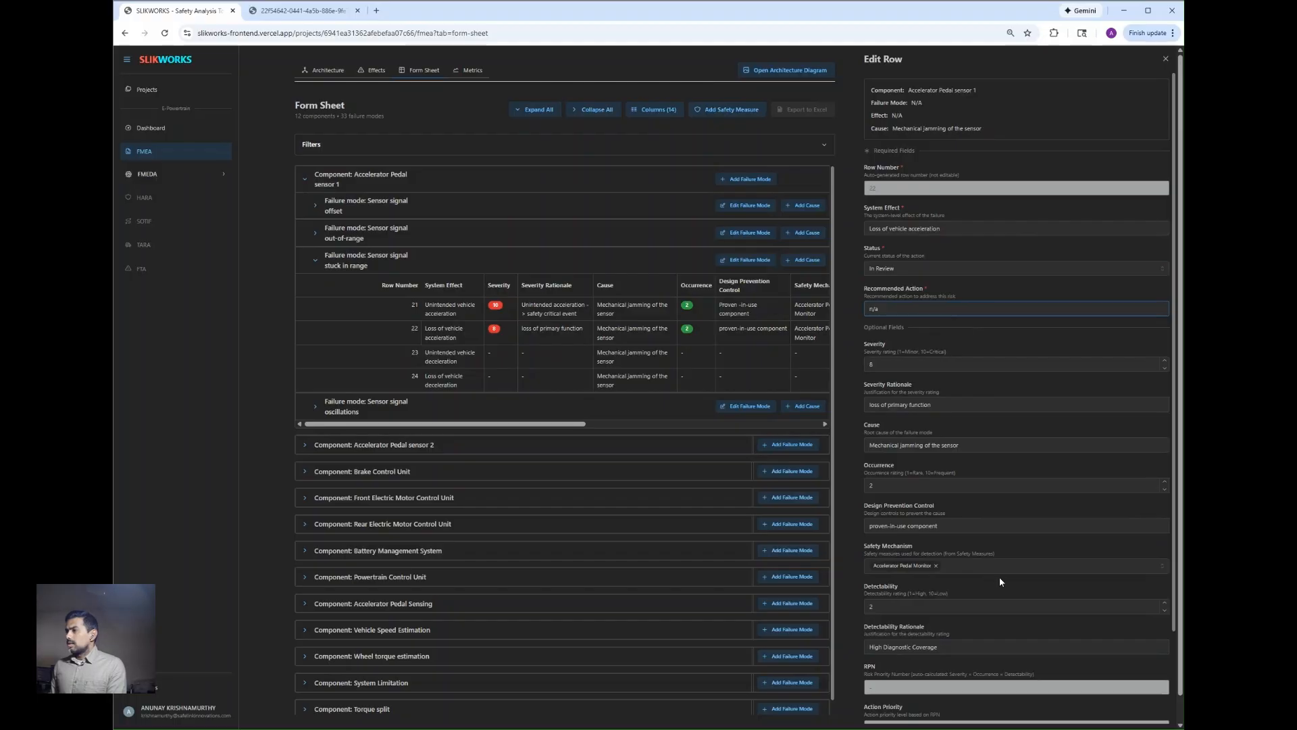
{"action": "scroll", "coordinate": [999, 581], "scroll_direction": "down", "scroll_amount": 3}
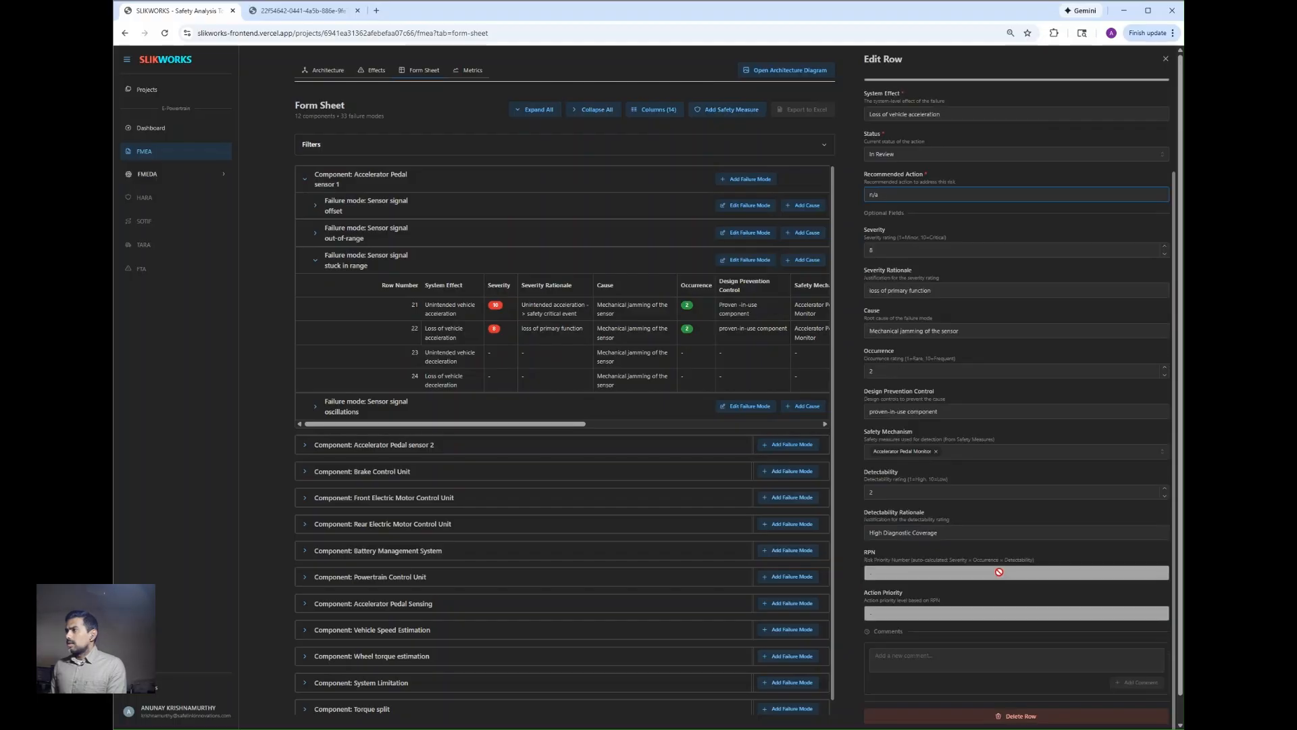
{"action": "left_click", "coordinate": [1165, 59]}
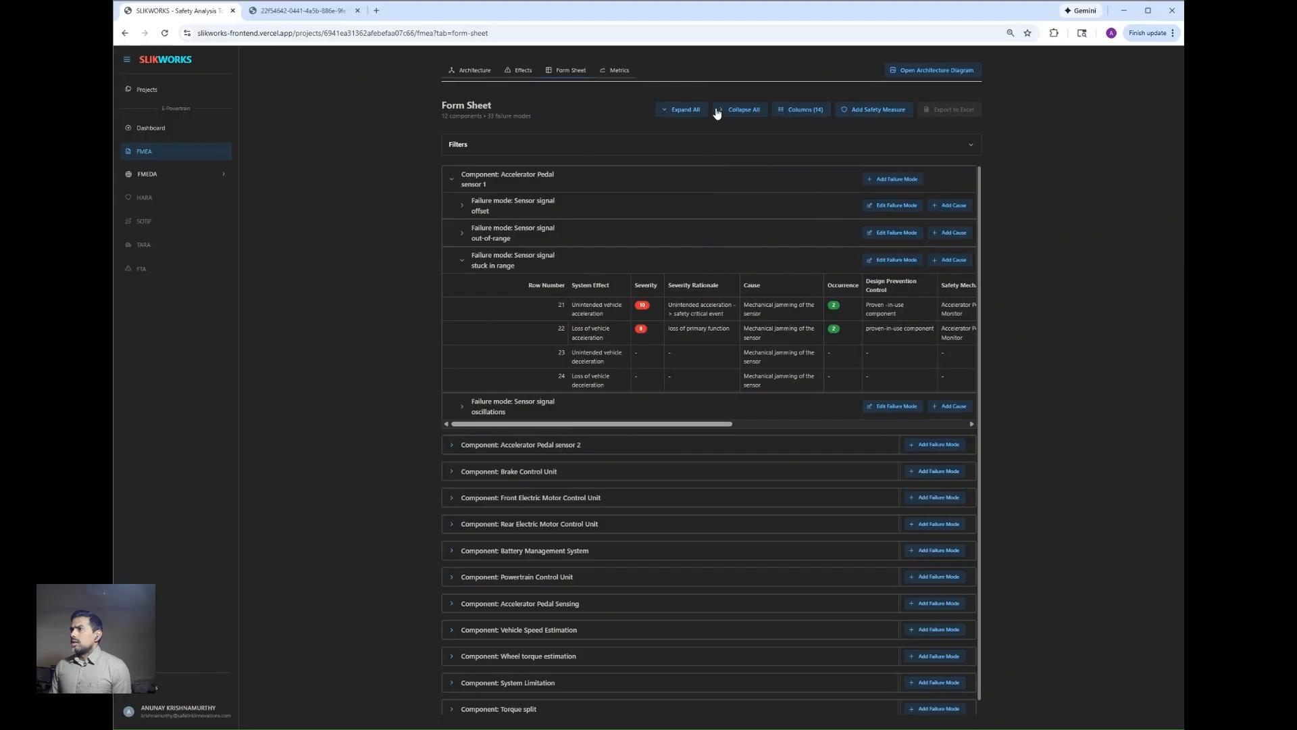
Step: Expand and collapse the whole form sheet, and reopen only Accelerator Pedal sensor 1's stuck-in-range failure mode
{"action": "left_click", "coordinate": [675, 112]}
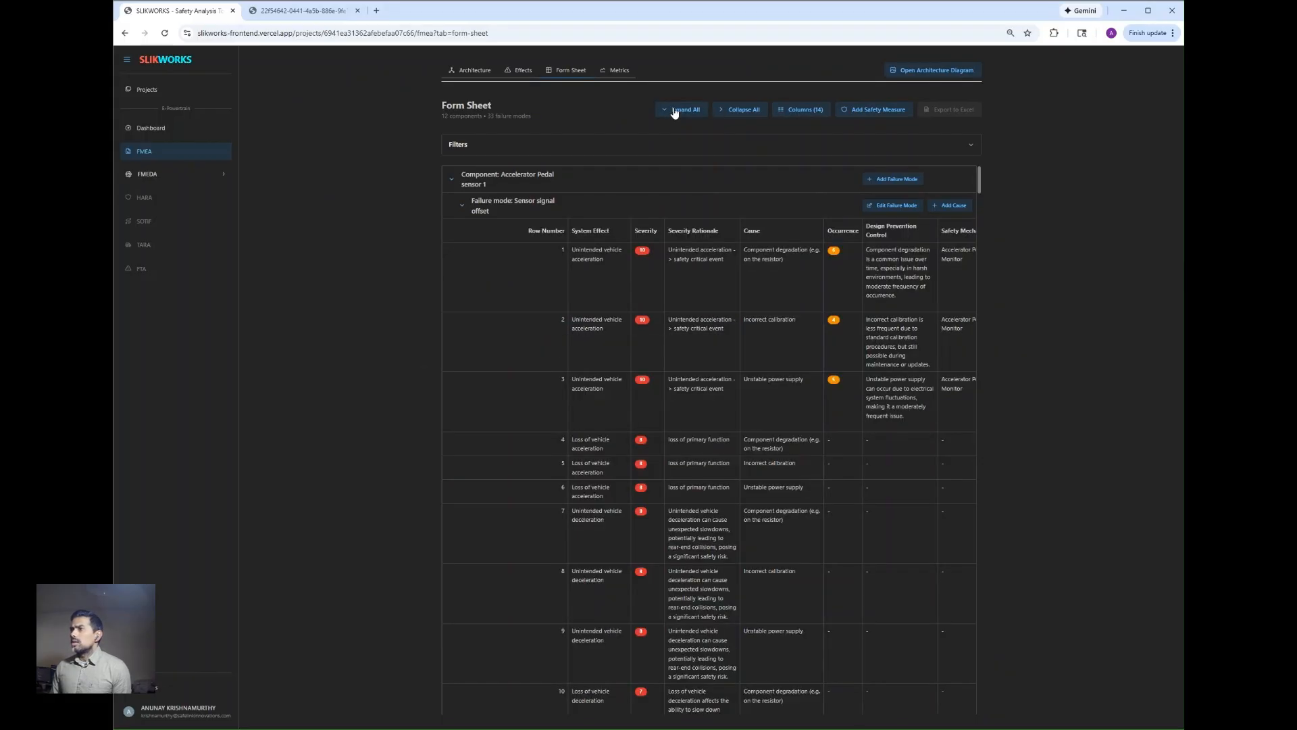
{"action": "left_click", "coordinate": [722, 117]}
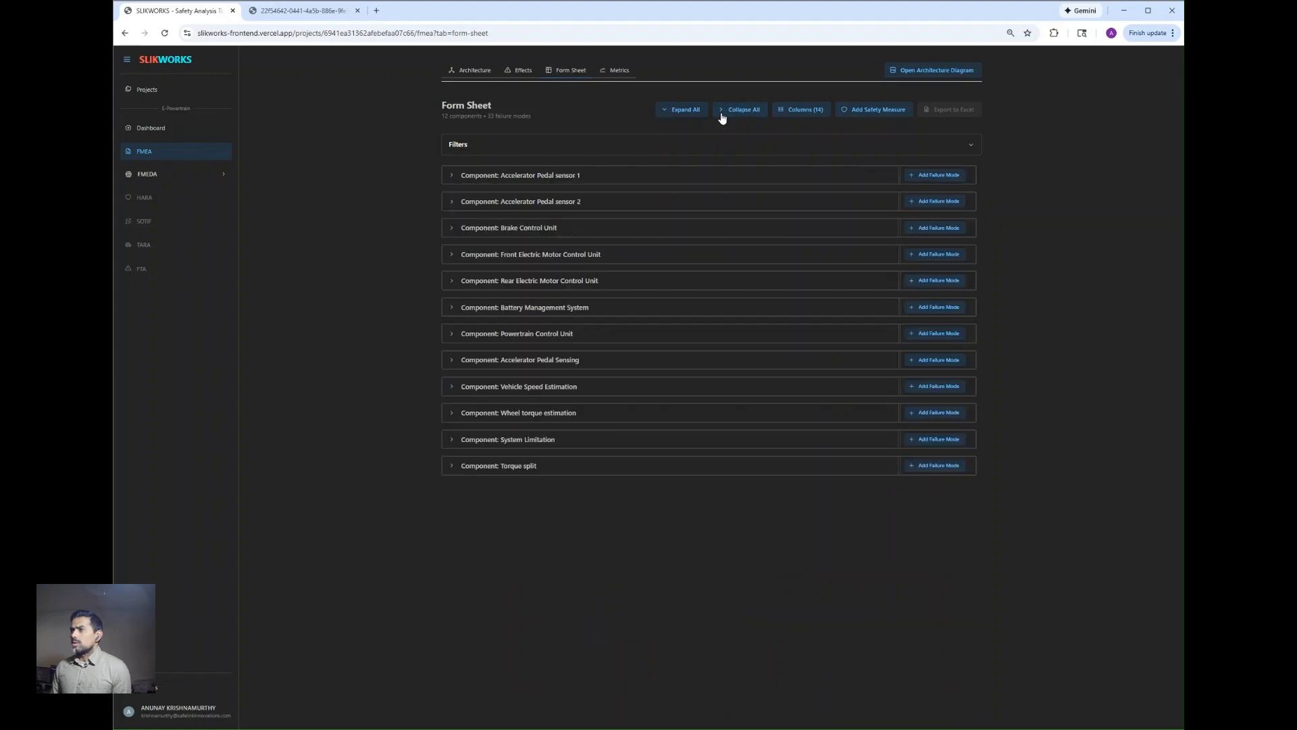
{"action": "left_click", "coordinate": [451, 177]}
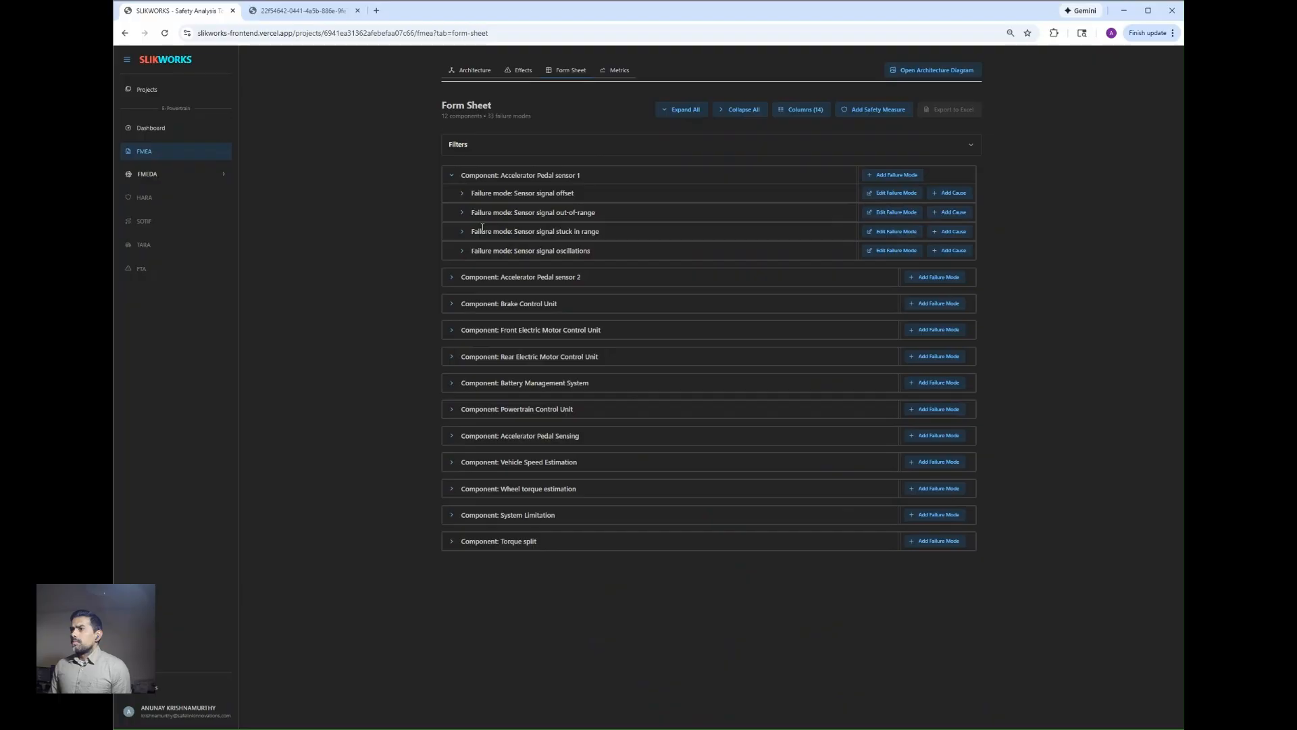
{"action": "left_click", "coordinate": [462, 231]}
Step: Hide the Cause, Occurrence, Design Prevention Control, Safety Mechanism, Detectability and Detectability Rationale columns in the form sheet
{"action": "left_click", "coordinate": [803, 109]}
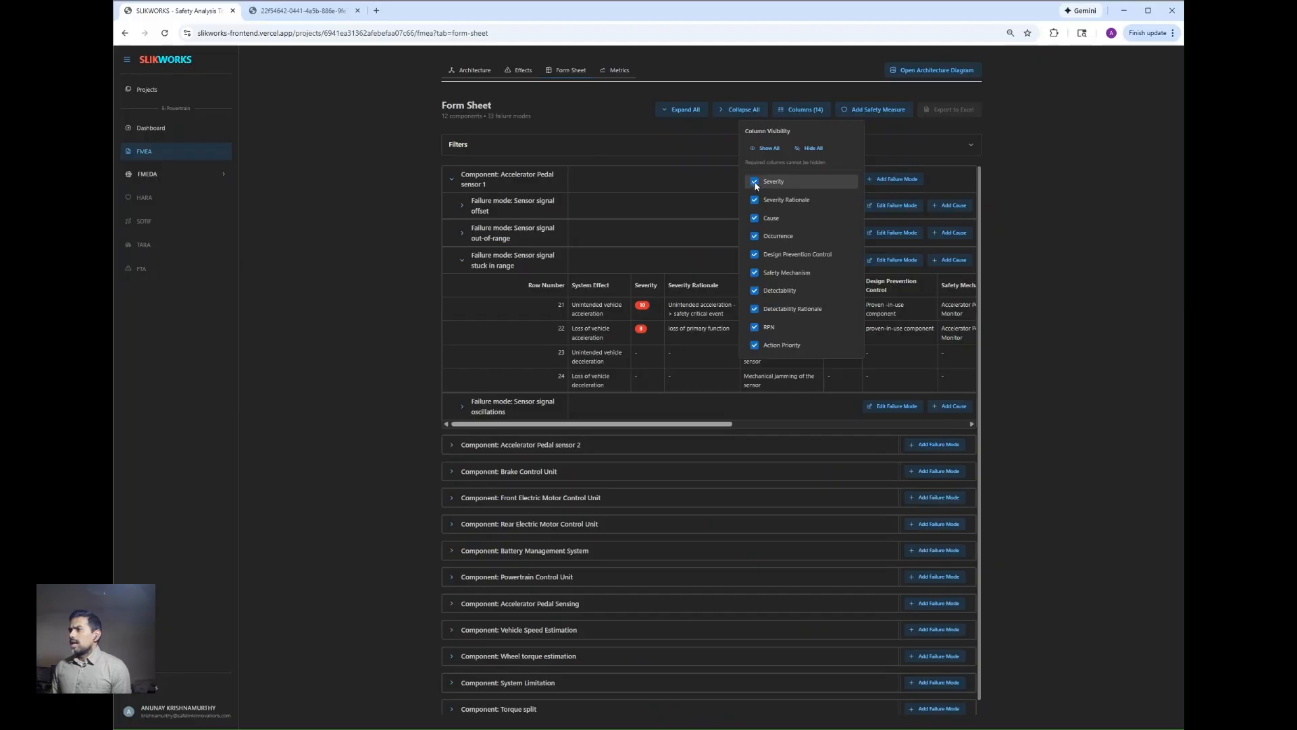
{"action": "left_click", "coordinate": [756, 312]}
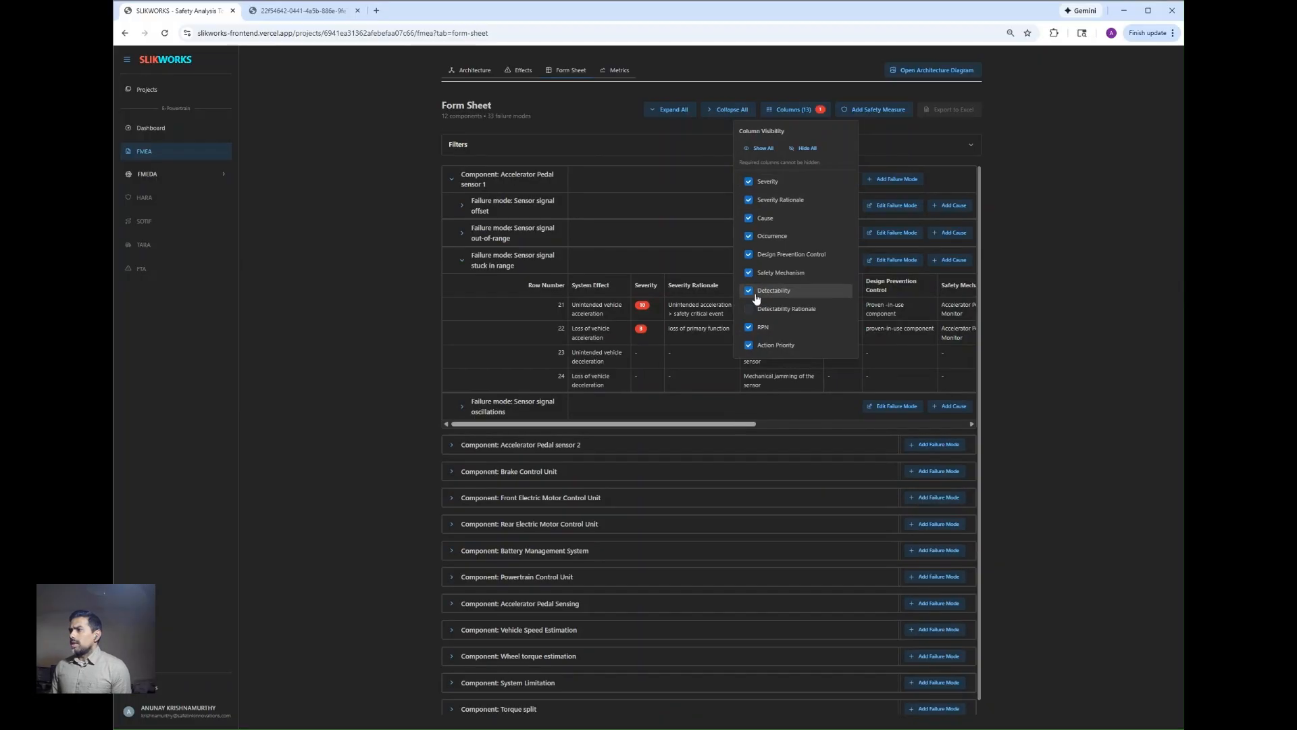
{"action": "left_click", "coordinate": [748, 291]}
{"action": "left_click", "coordinate": [749, 273]}
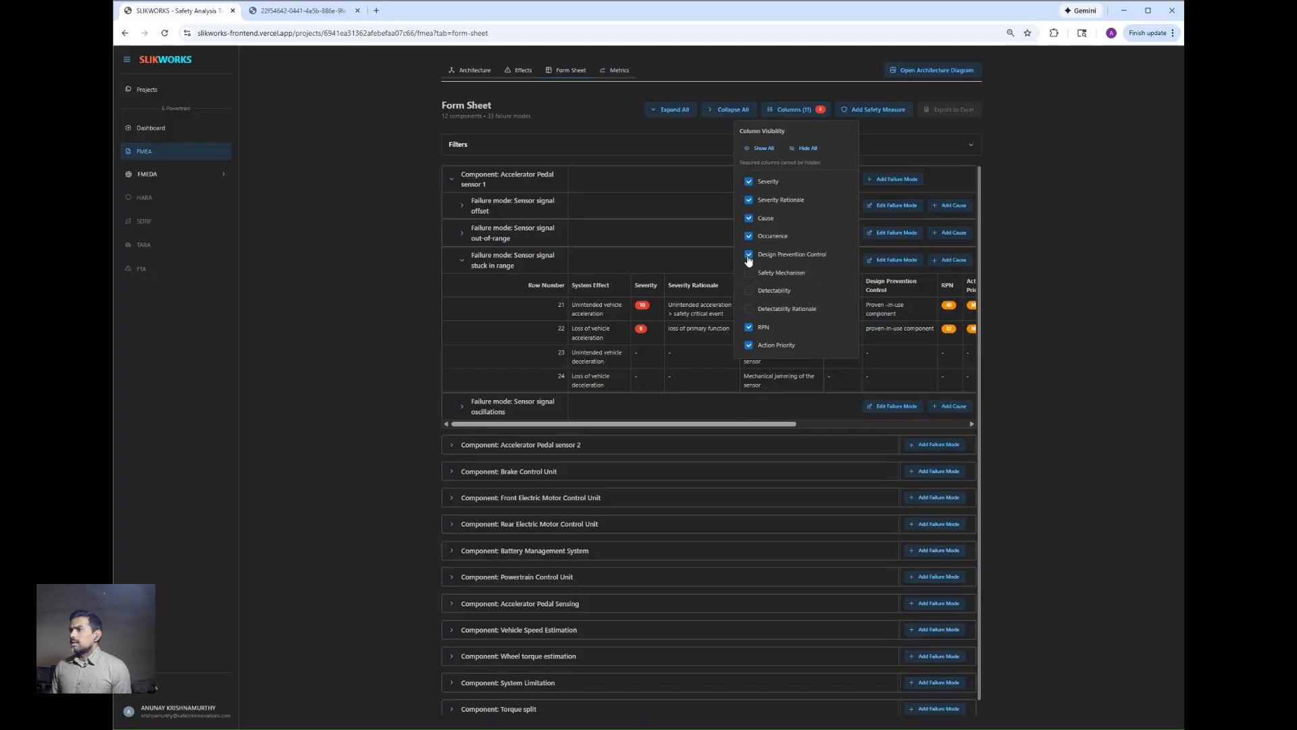
{"action": "left_click", "coordinate": [749, 254]}
{"action": "left_click", "coordinate": [747, 237]}
{"action": "left_click", "coordinate": [749, 218]}
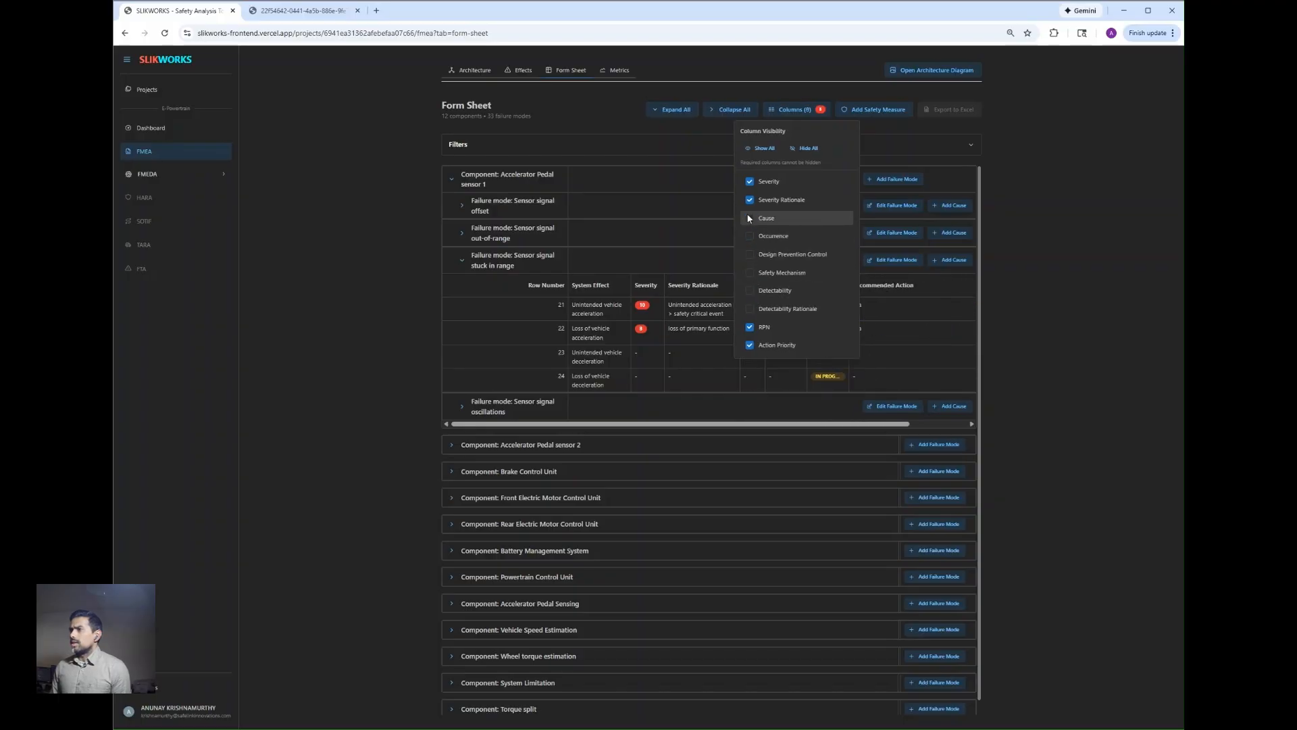
{"action": "left_click", "coordinate": [1003, 291]}
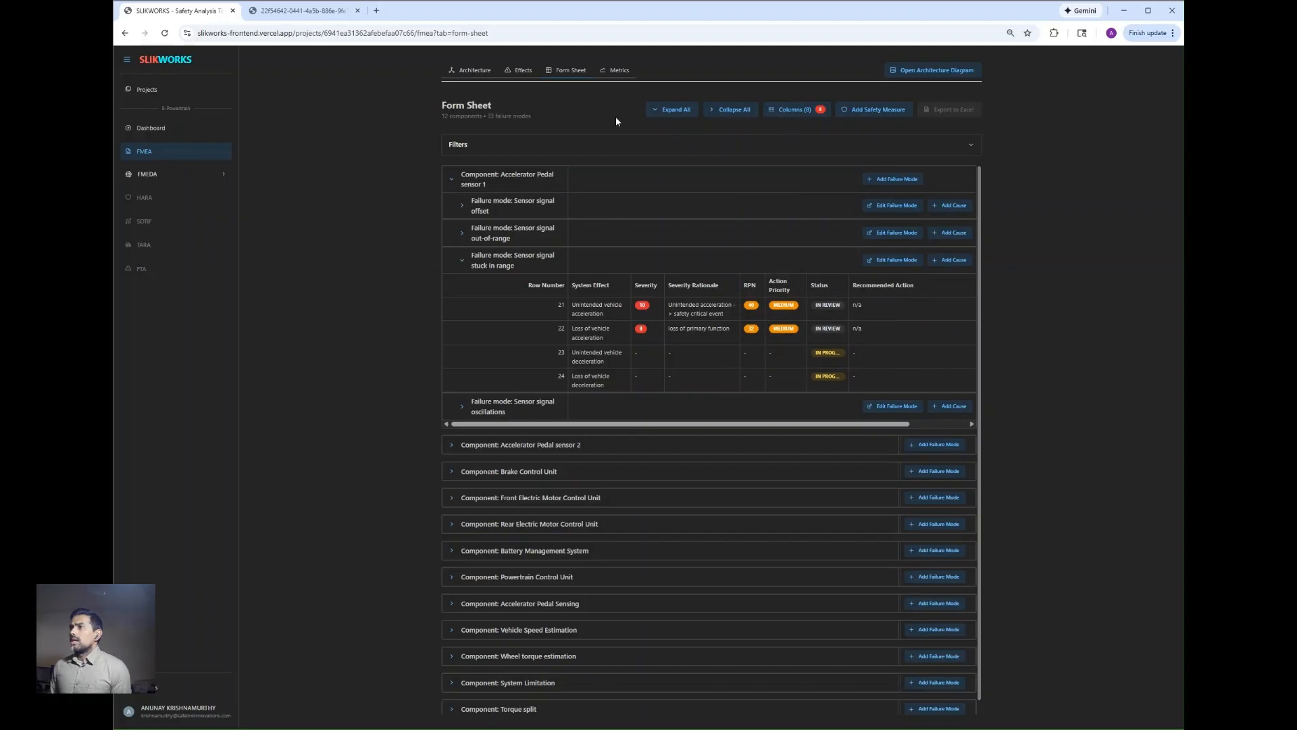
Step: Filter the form sheet to rows with the status In Review
{"action": "left_click", "coordinate": [526, 145]}
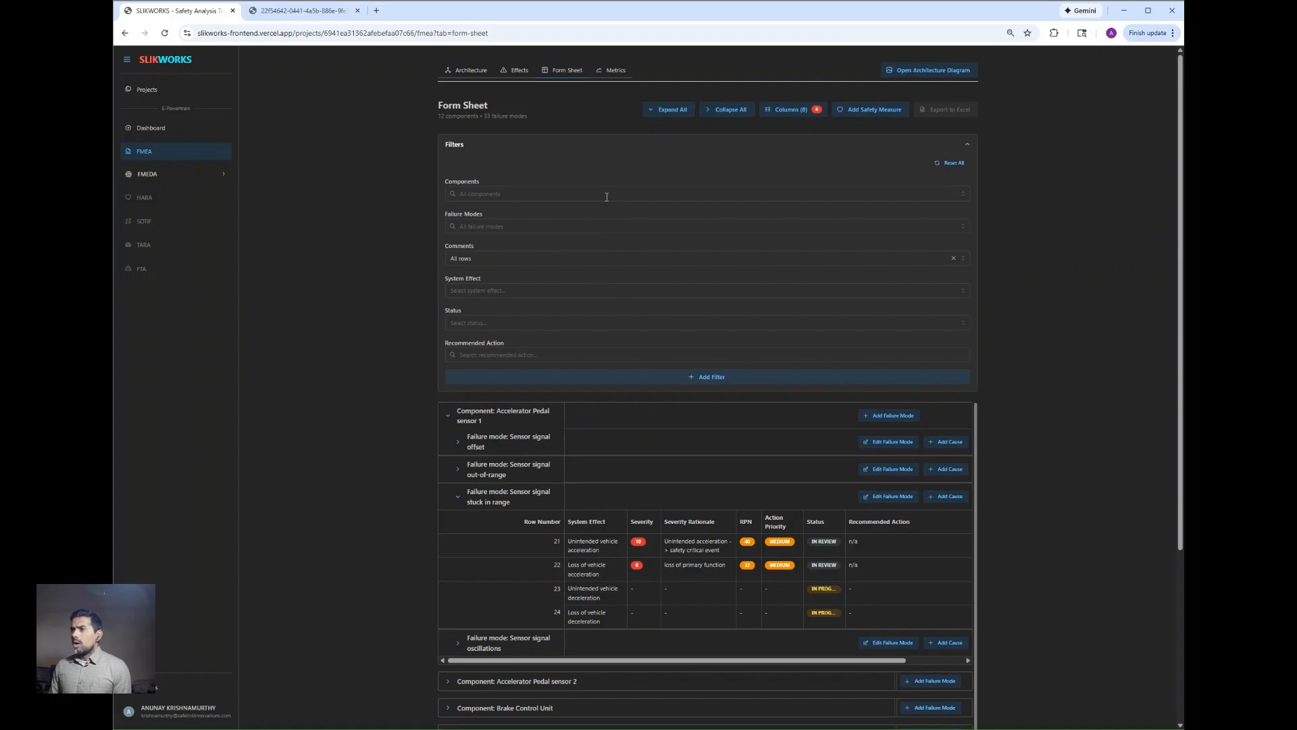
{"action": "left_click", "coordinate": [602, 324]}
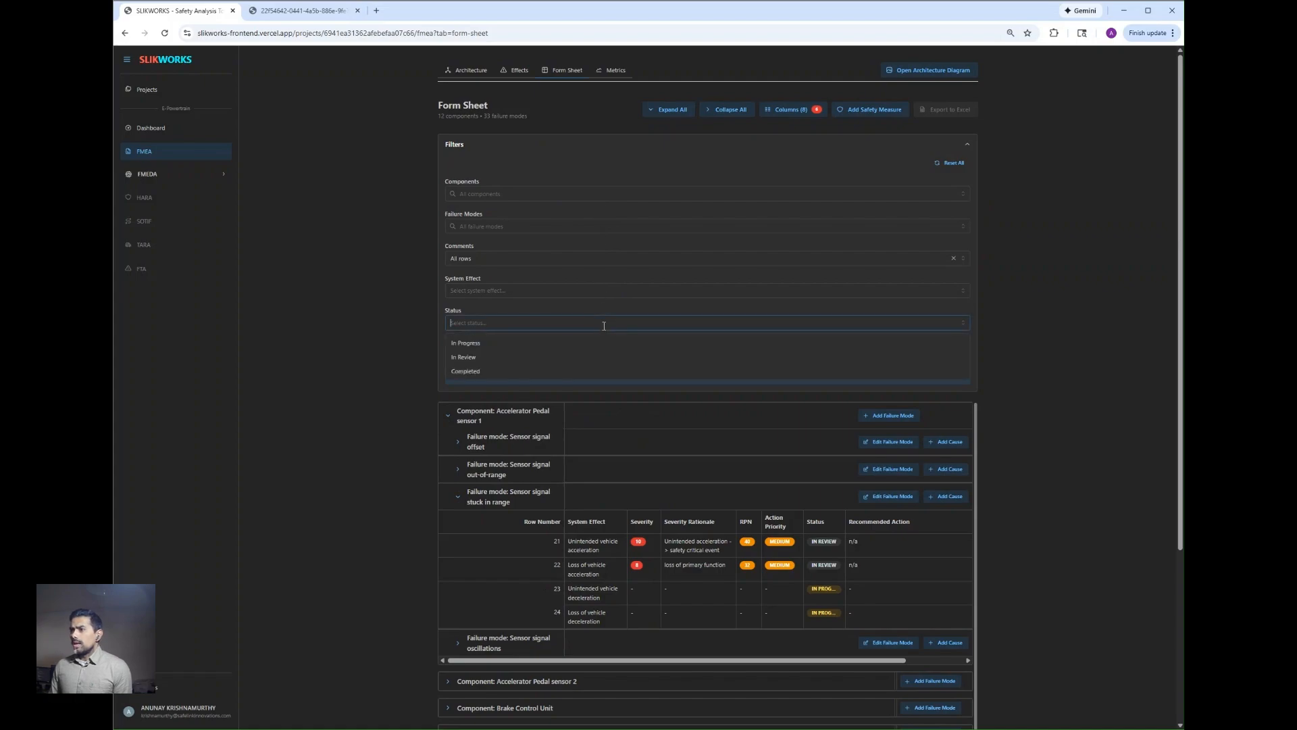
{"action": "left_click", "coordinate": [496, 364]}
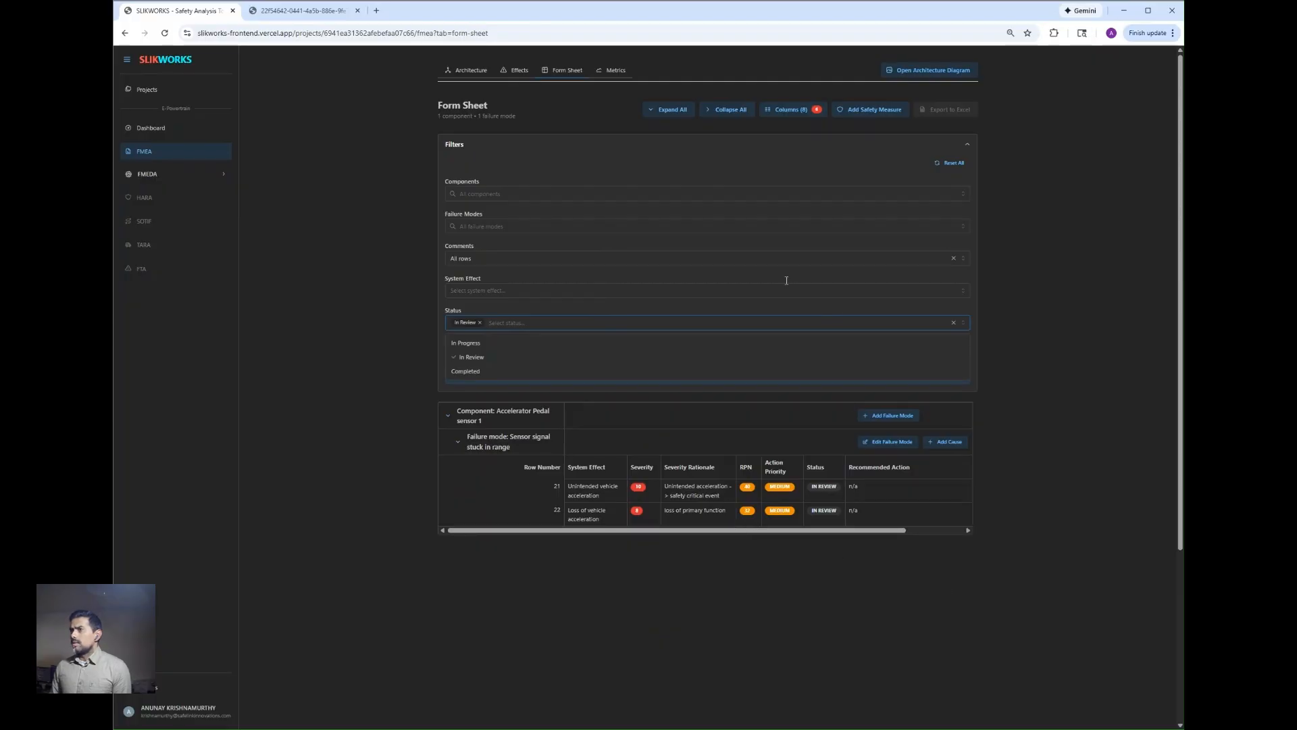
Step: Collapse the filters section and add a safety measure titled "new SM" with the description "Description"
{"action": "left_click", "coordinate": [694, 158]}
{"action": "left_click", "coordinate": [694, 158]}
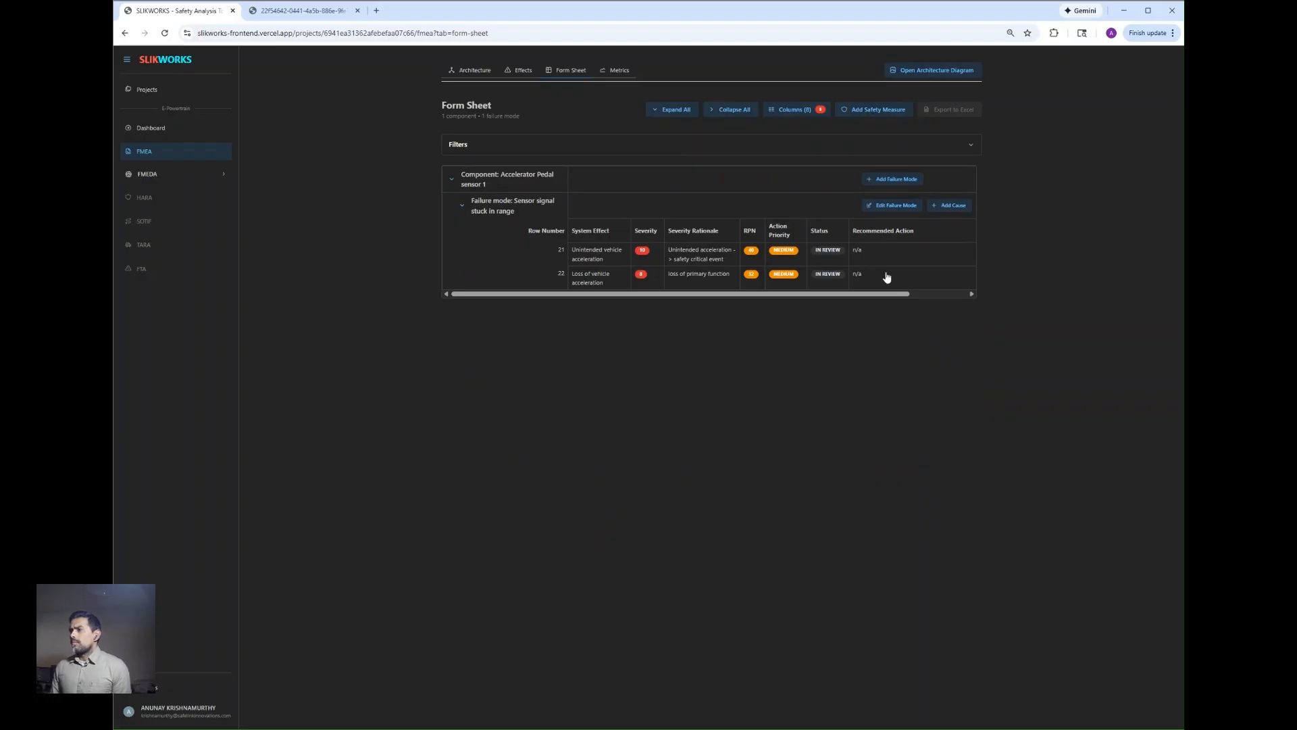
{"action": "left_click", "coordinate": [851, 113]}
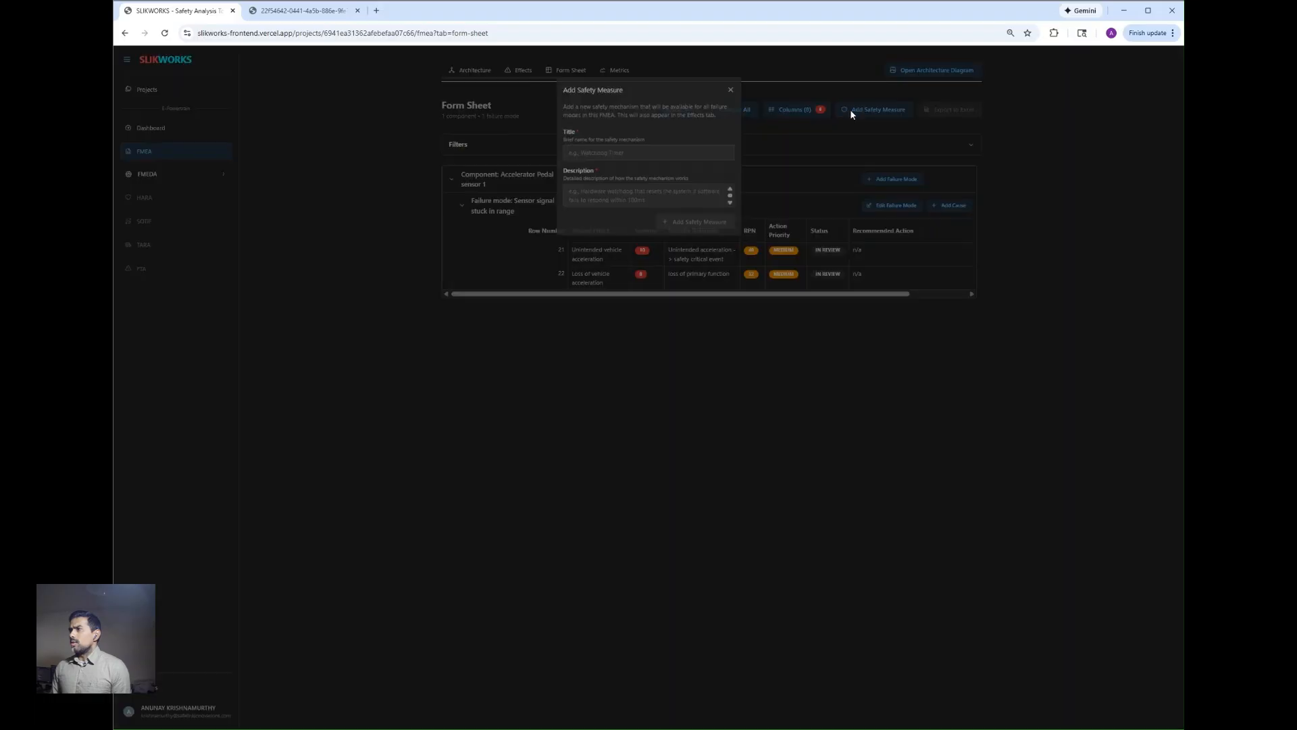
{"action": "left_click", "coordinate": [661, 158]}
{"action": "type", "text": "new SM"}
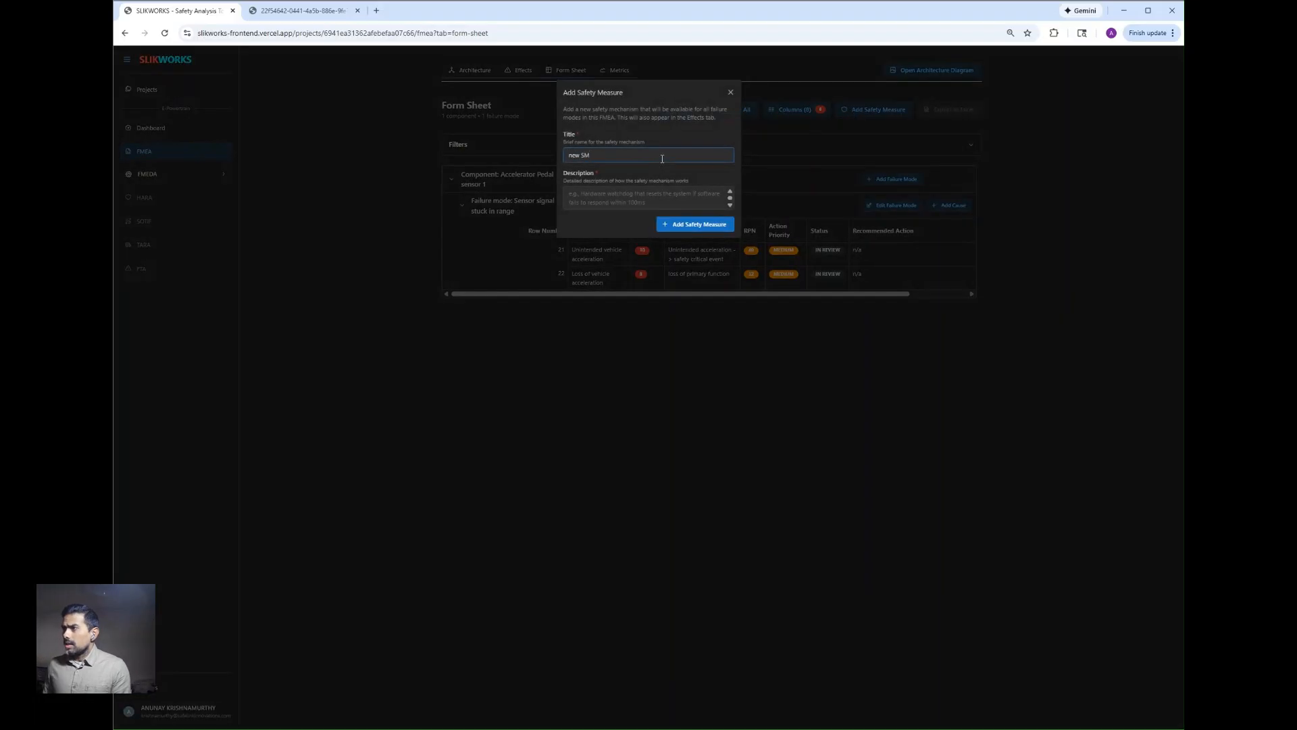
{"action": "key", "text": "Tab"}
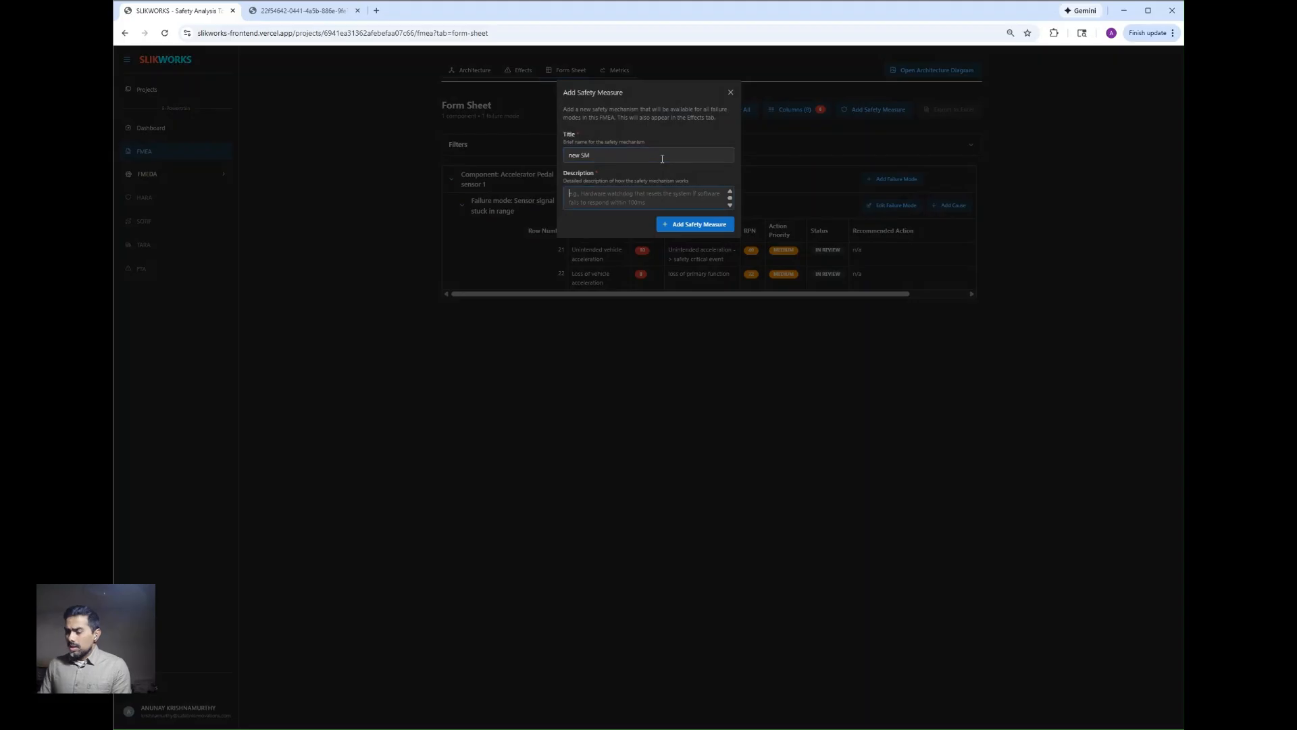
{"action": "type", "text": "Description"}
{"action": "left_click", "coordinate": [679, 229]}
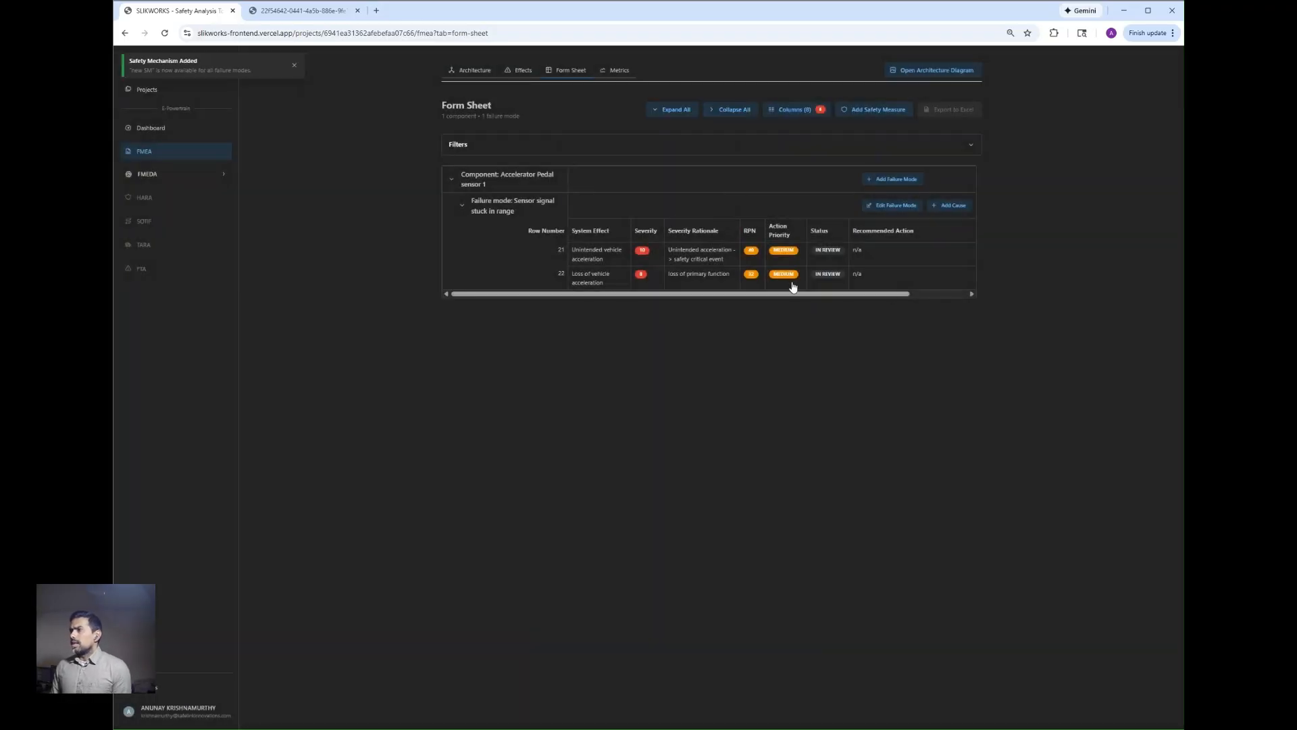
Step: Add "new SM" to row 22's safety mechanisms alongside Accelerator Pedal Monitor, and close the row editor
{"action": "left_click", "coordinate": [826, 279]}
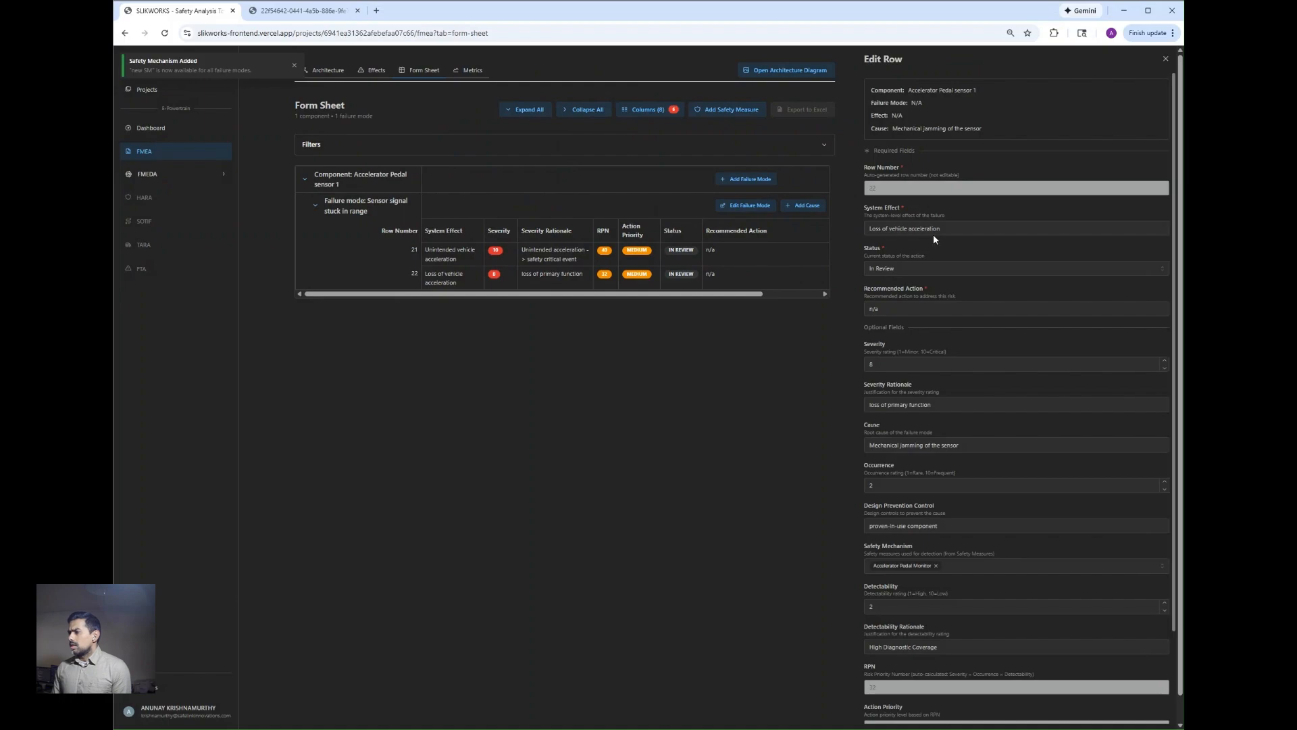
{"action": "left_click", "coordinate": [980, 572]}
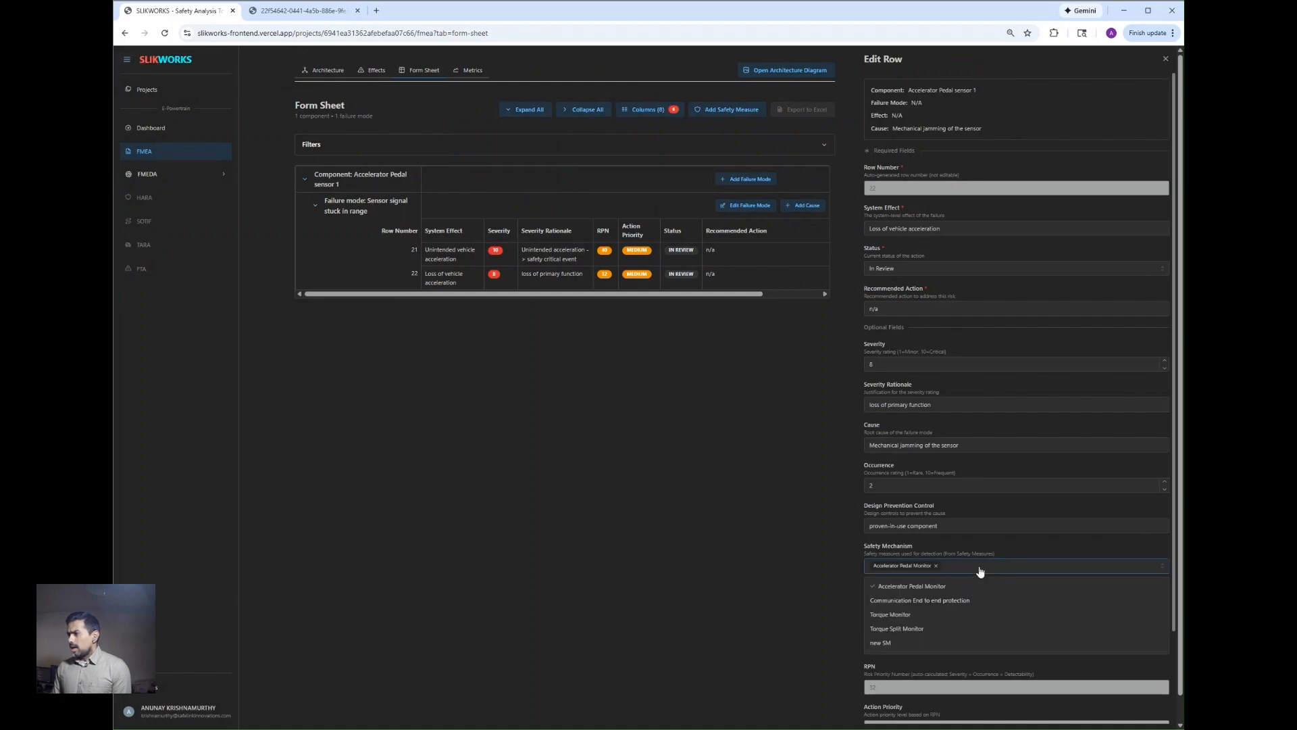
{"action": "left_click", "coordinate": [905, 645]}
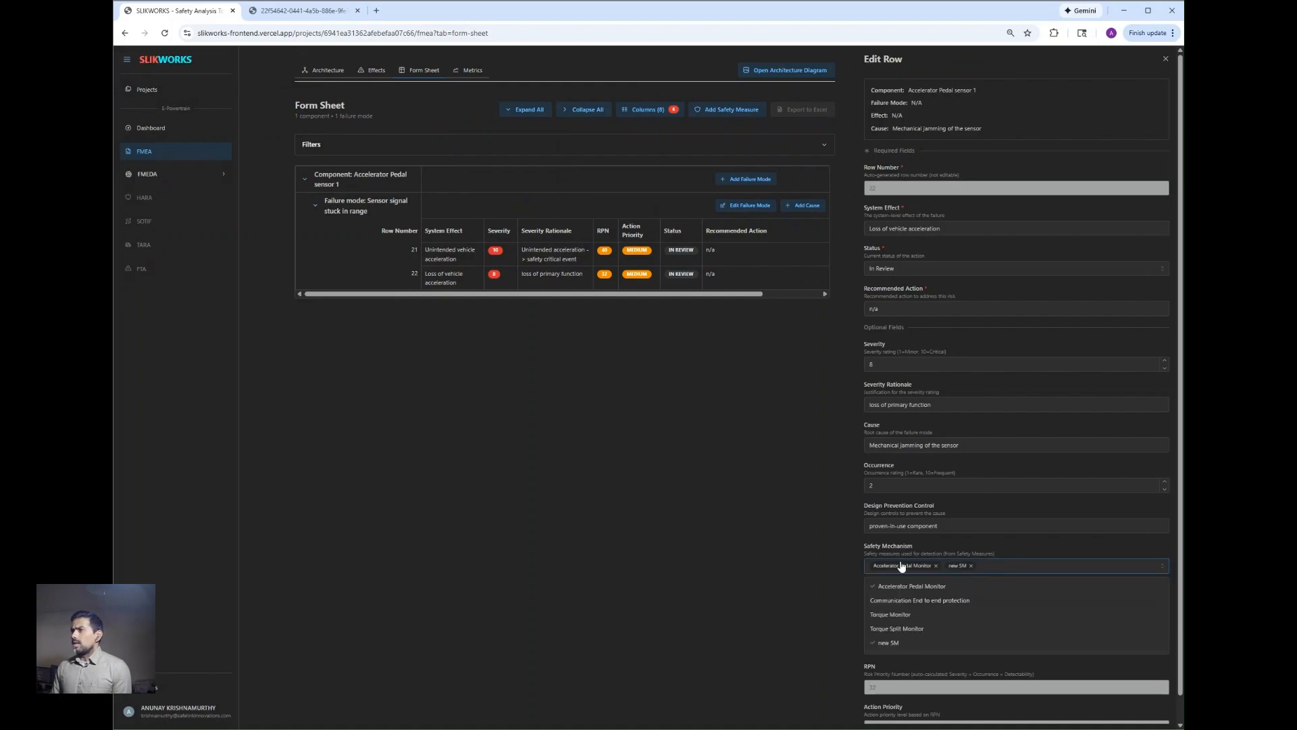
{"action": "left_click", "coordinate": [1165, 59]}
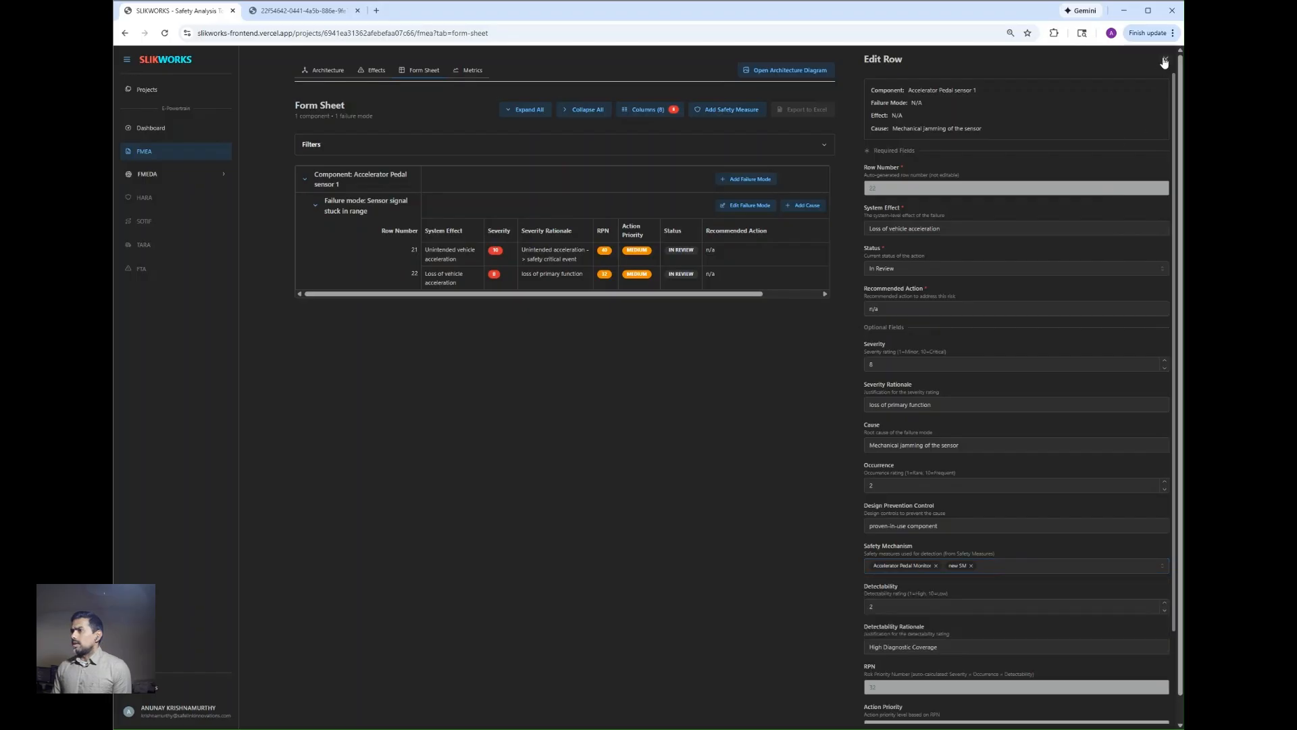
{"action": "left_click", "coordinate": [1165, 60]}
Step: Show the Safety Mechanism column in the form sheet again and close the column visibility list
{"action": "left_click", "coordinate": [792, 111]}
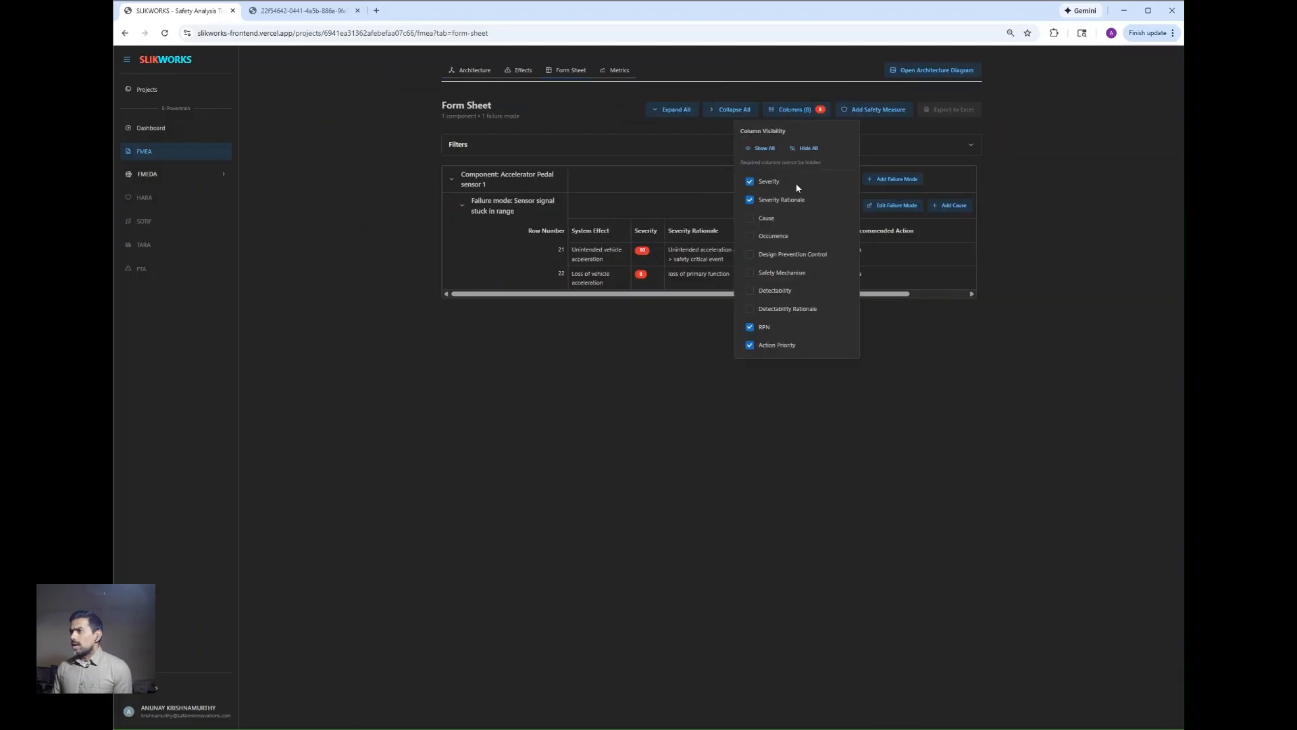
{"action": "left_click", "coordinate": [754, 275]}
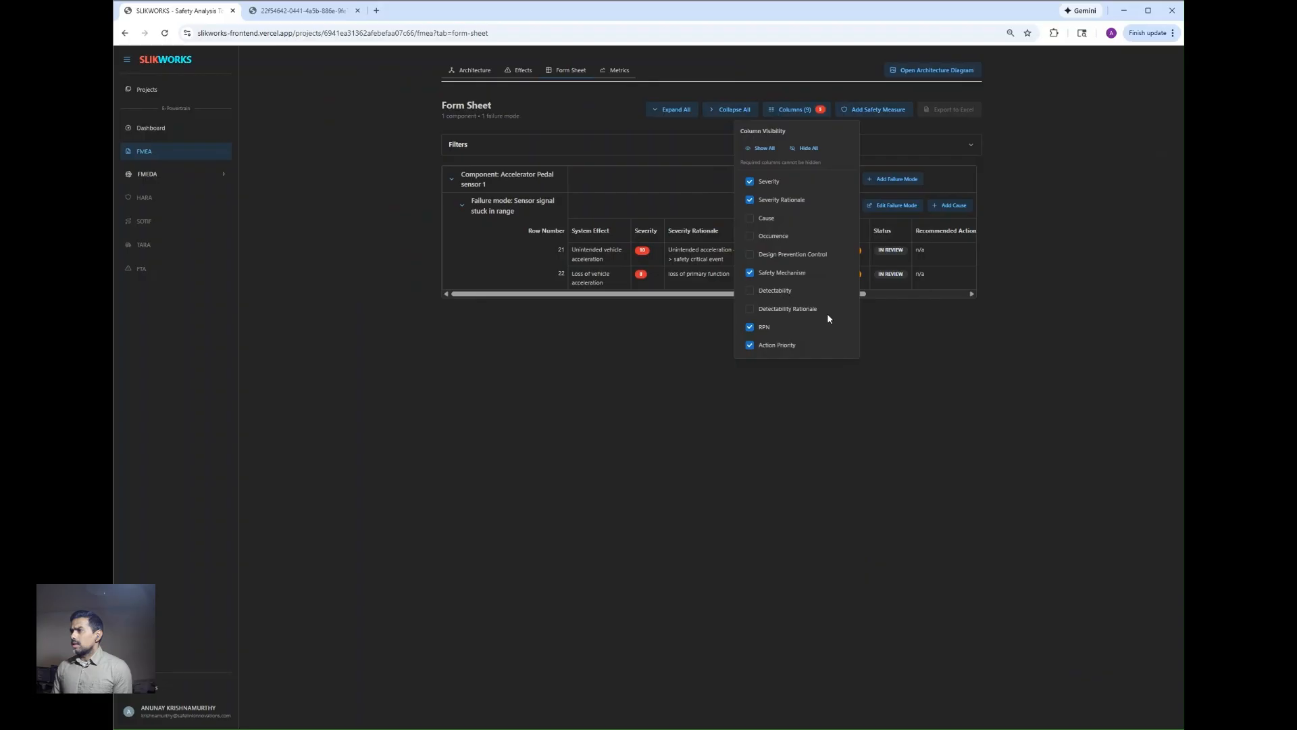
{"action": "left_click", "coordinate": [893, 359]}
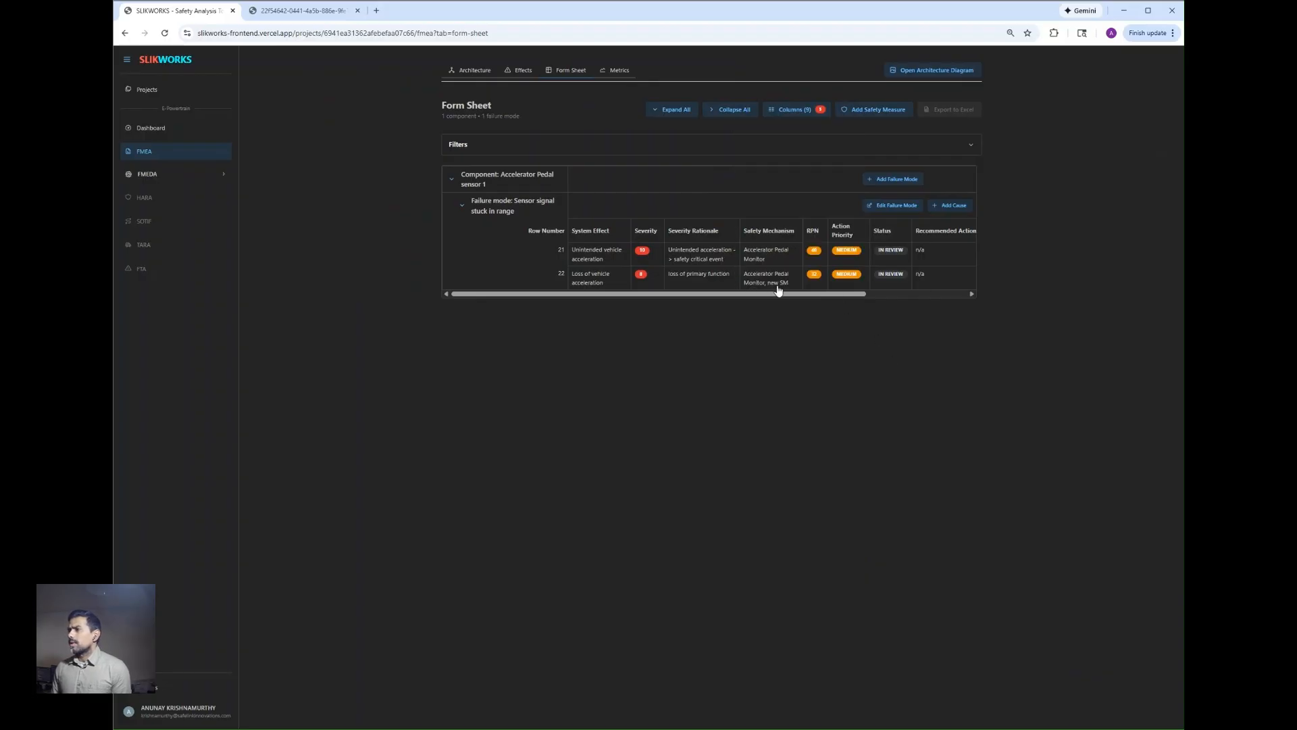
Step: Open the FMEA metrics and examine the Action Priority, RPN, Severity × Occurrence and Severity × Detectability distribution charts
{"action": "left_click", "coordinate": [615, 71]}
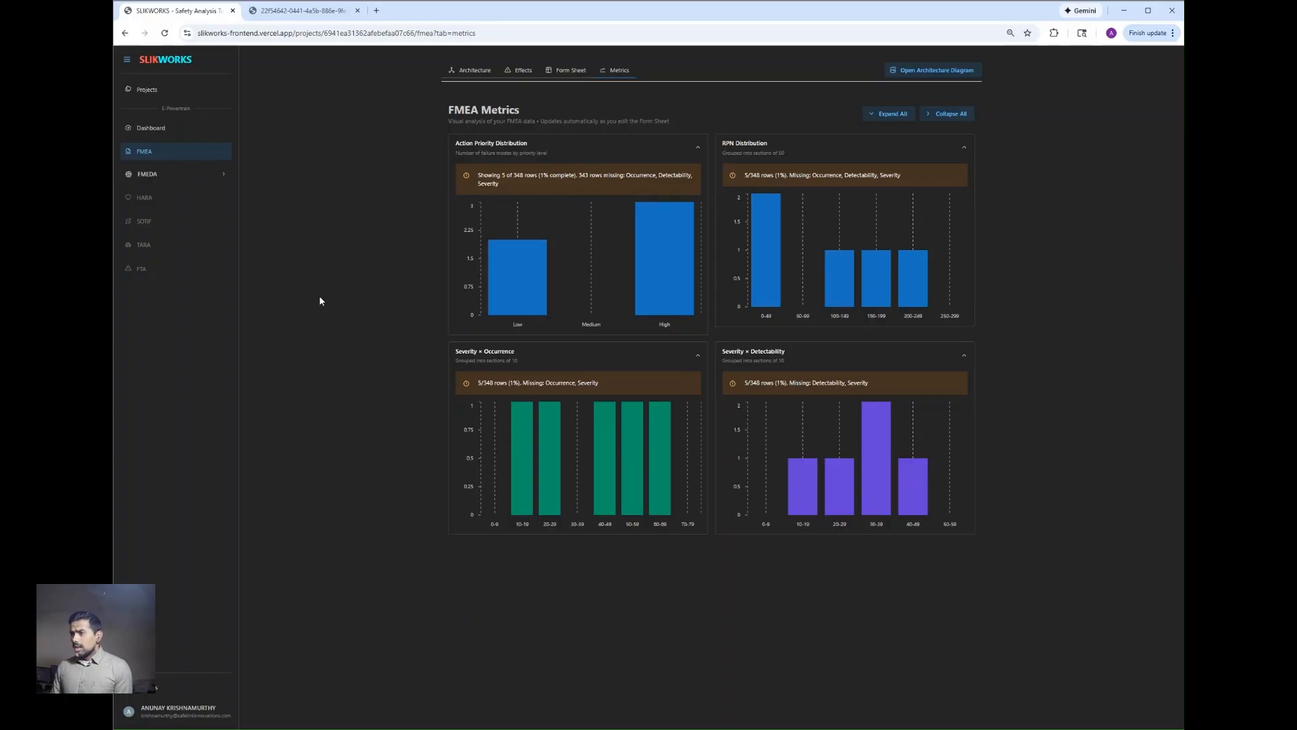
{"action": "mouse_move", "coordinate": [496, 290]}
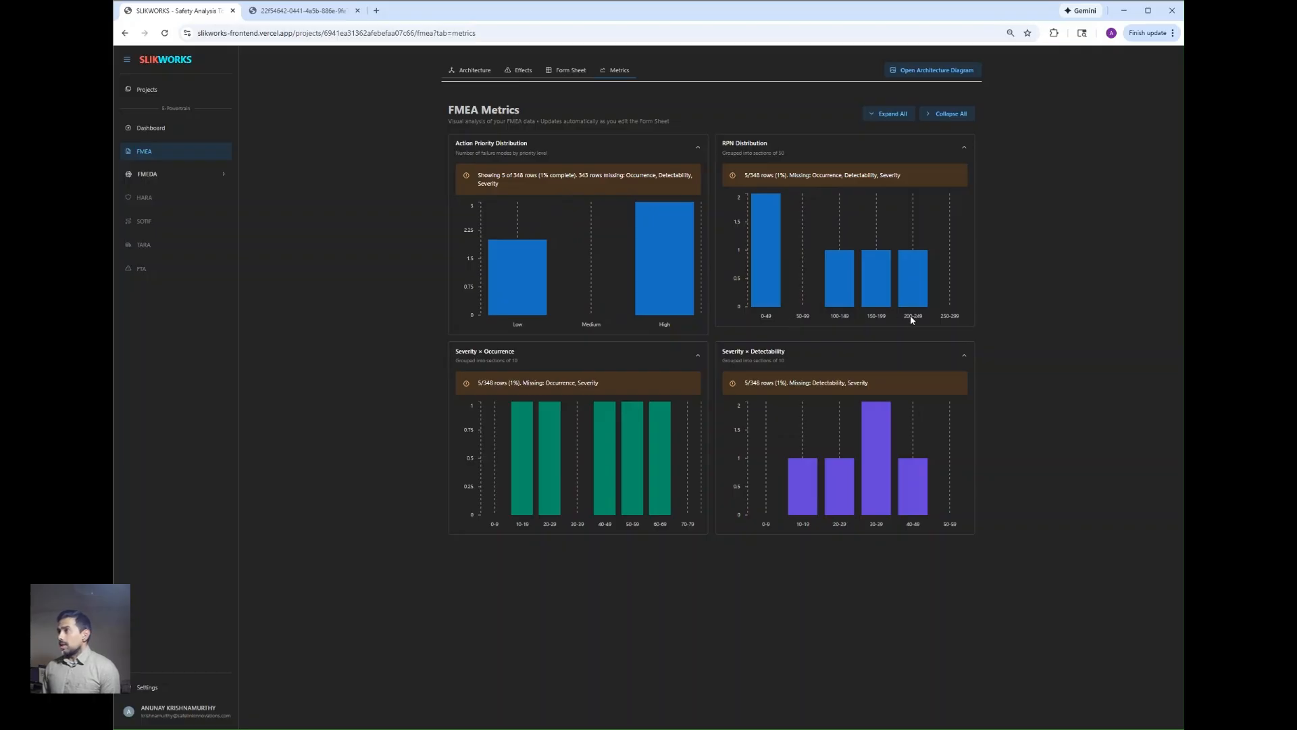
{"action": "mouse_move", "coordinate": [914, 299]}
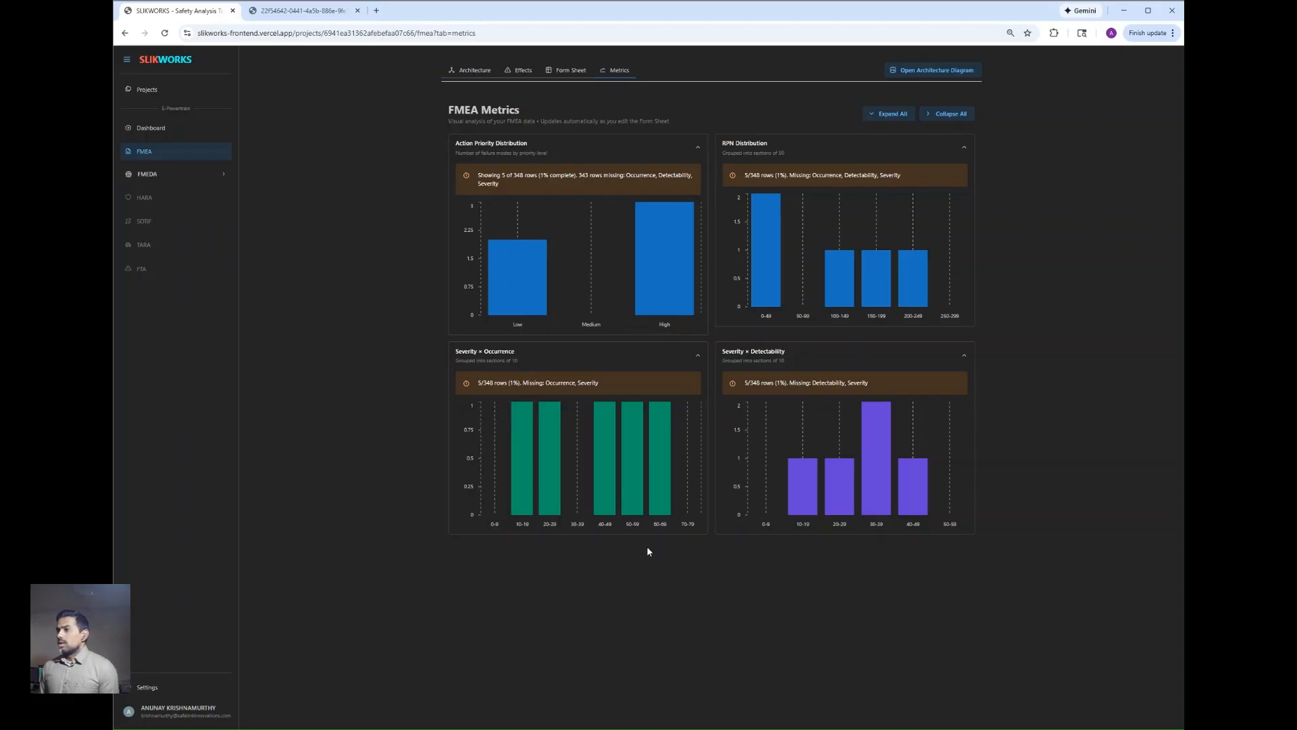
{"action": "mouse_move", "coordinate": [658, 512]}
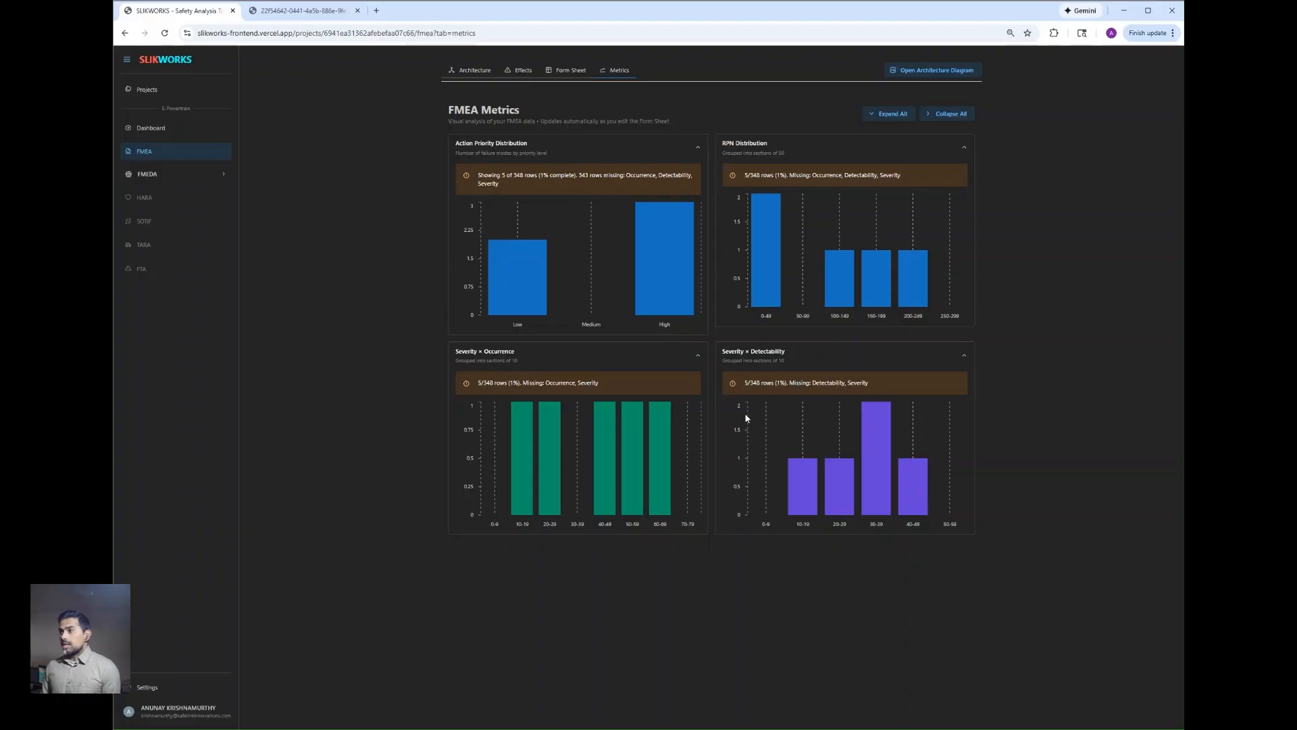
{"action": "mouse_move", "coordinate": [909, 477]}
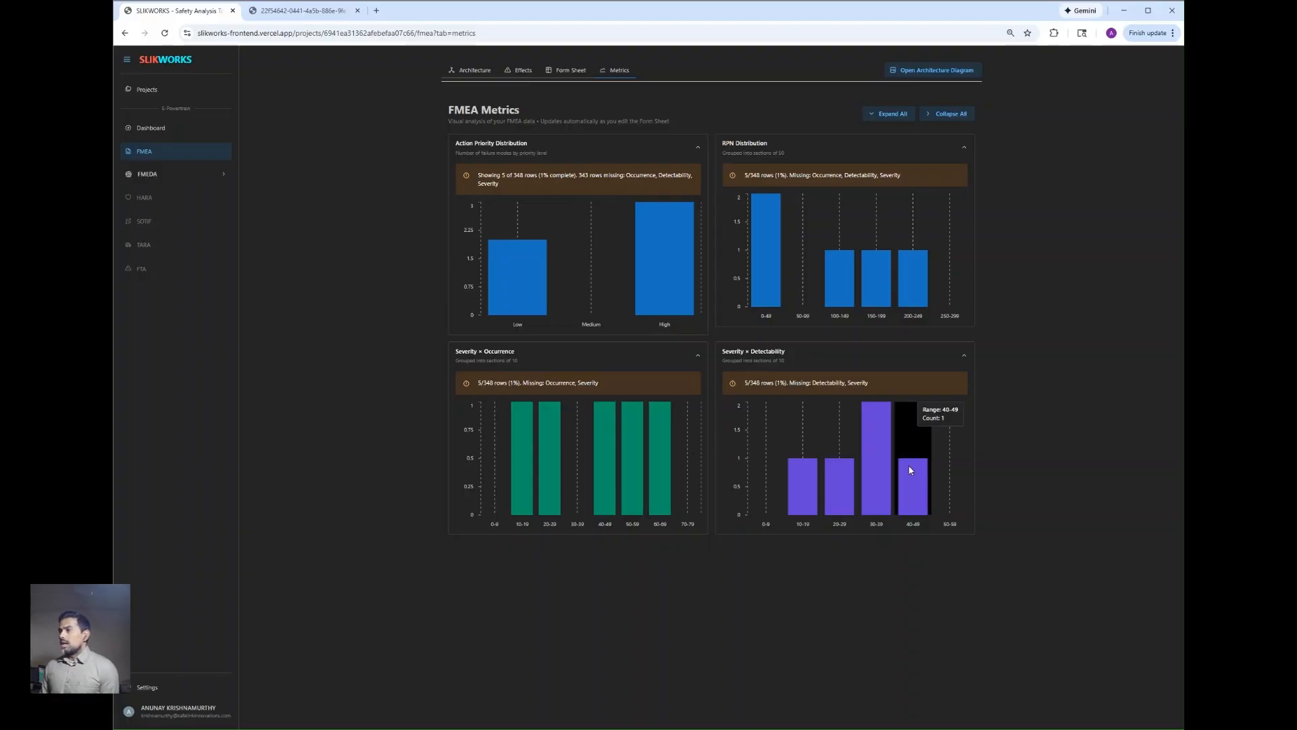